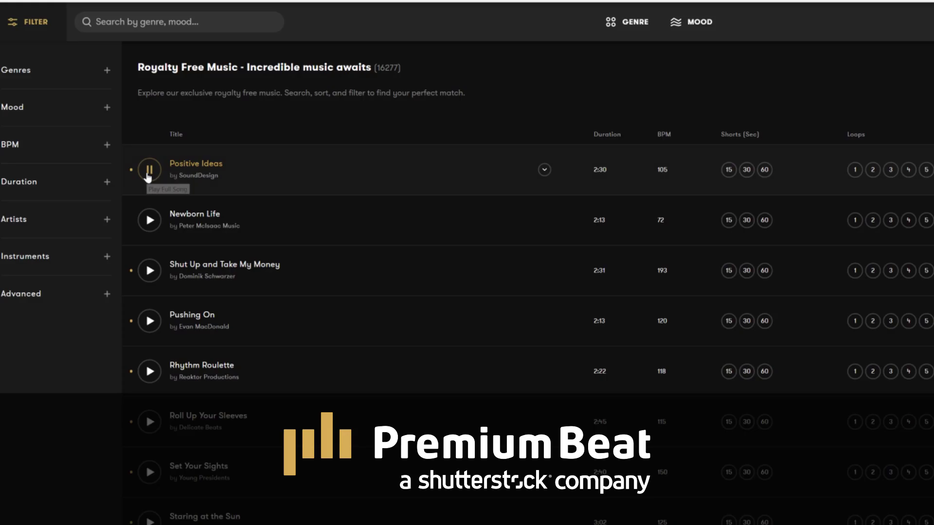
# Step: Preview a track from the royalty-free music list and browse through the results
pyautogui.click(149, 170)
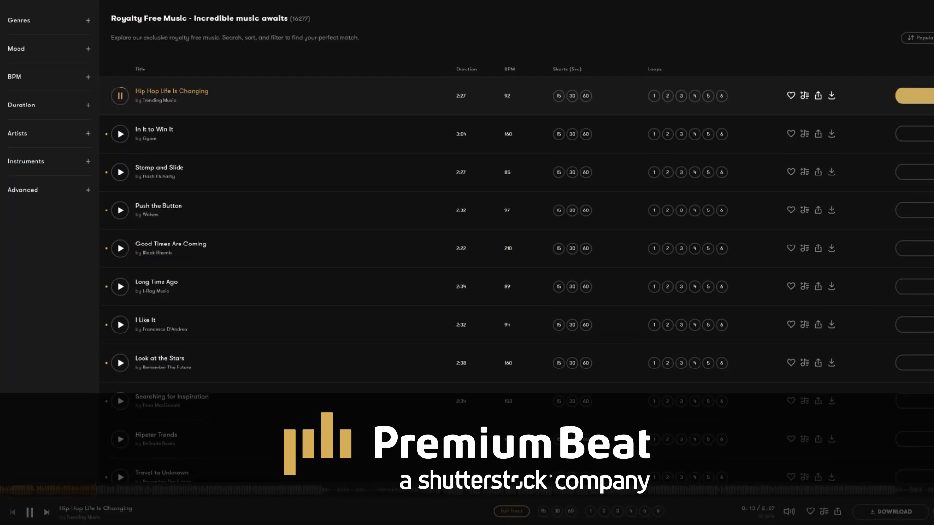
pyautogui.scroll(-3, 467, 244)
pyautogui.scroll(-4, 467, 244)
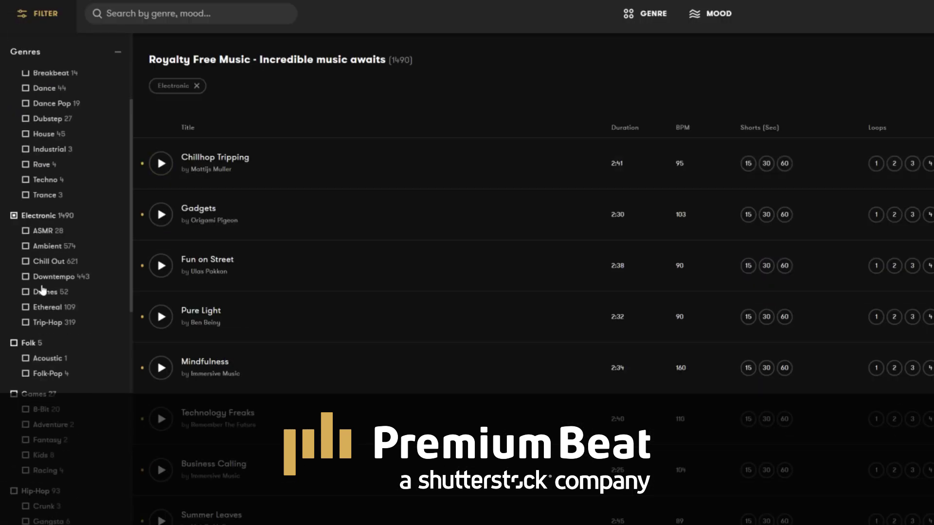
pyautogui.scroll(-10, 48, 292)
pyautogui.scroll(-7, 73, 341)
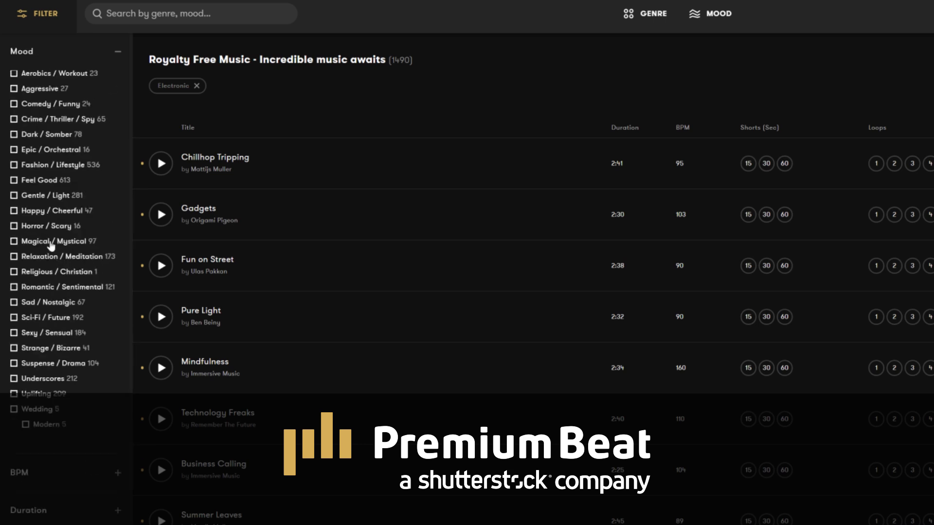
pyautogui.scroll(3, 57, 238)
# Step: Filter the list to the Action / Sports mood and expand the BPM and Duration filters
pyautogui.click(51, 208)
pyautogui.click(66, 402)
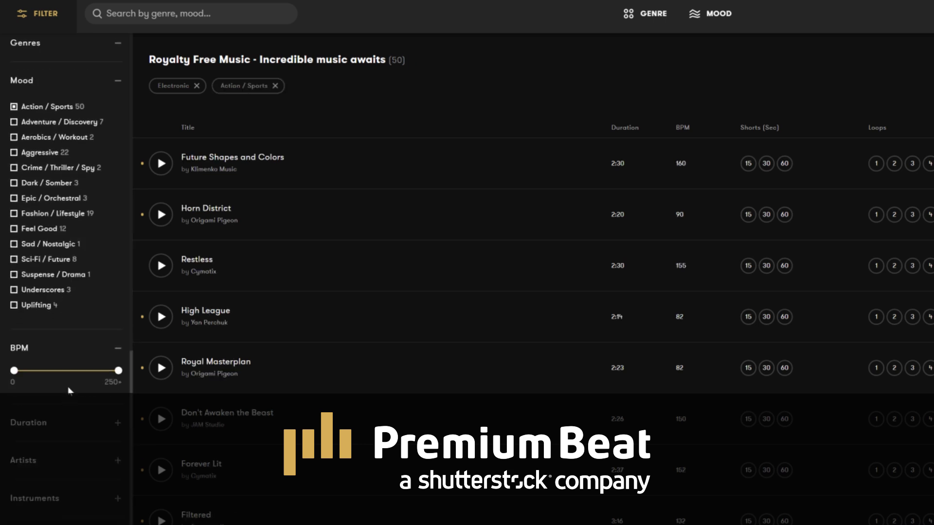
pyautogui.click(73, 423)
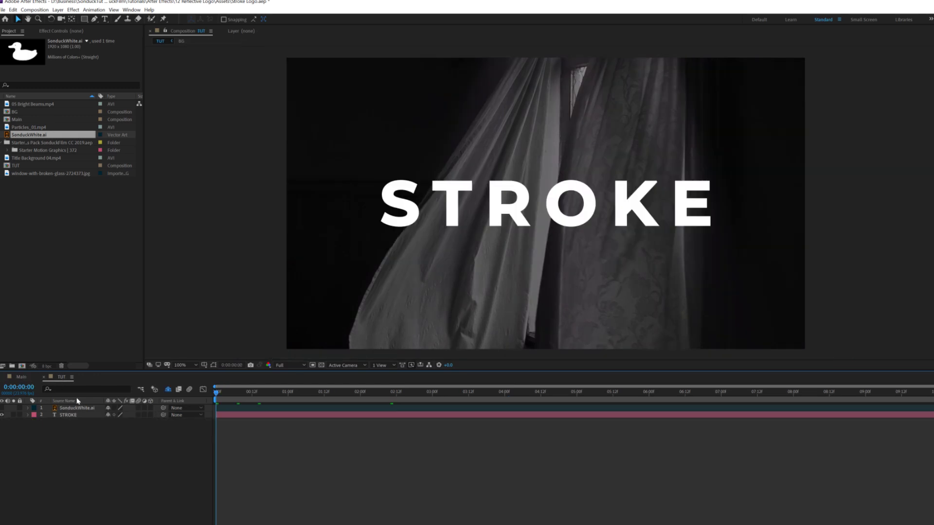
# Step: Compare the STROKE text and duck logo by toggling visibility, leaving the text hidden
pyautogui.click(74, 415)
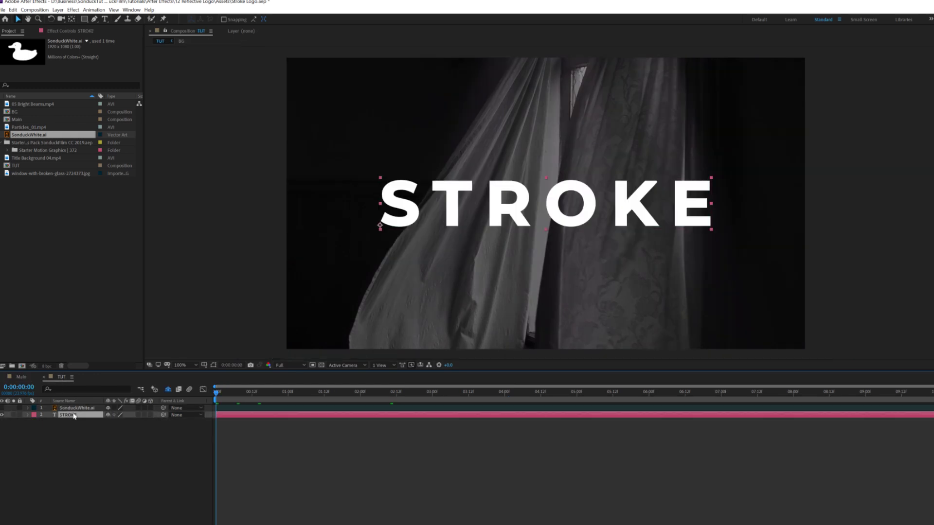
pyautogui.click(2, 409)
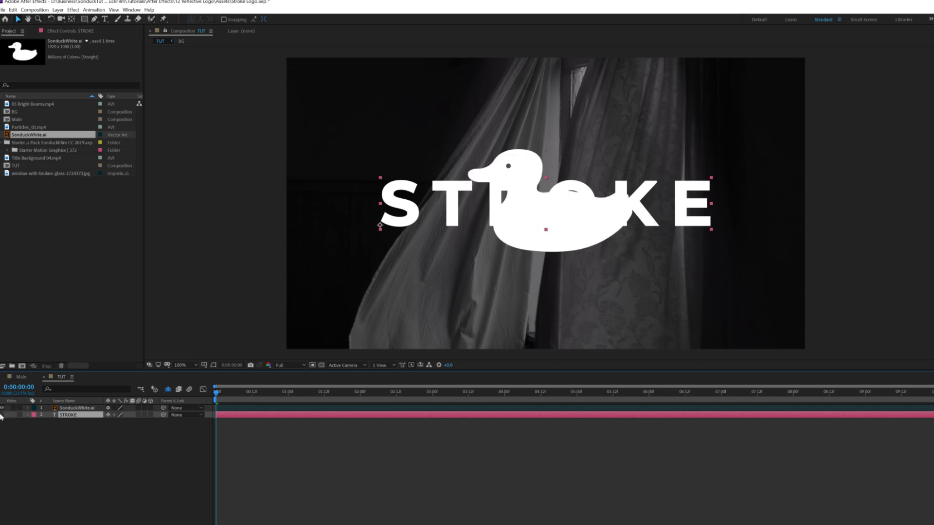
pyautogui.click(2, 416)
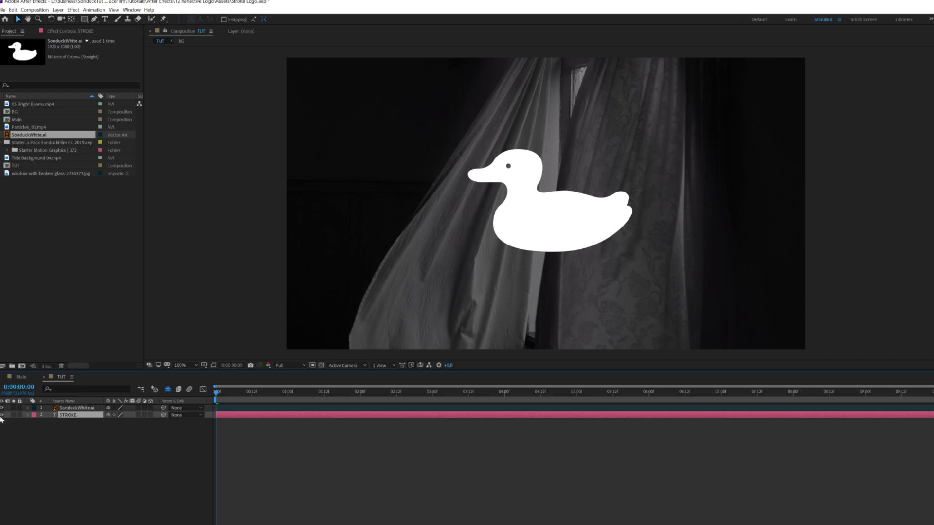
pyautogui.click(2, 416)
pyautogui.click(2, 408)
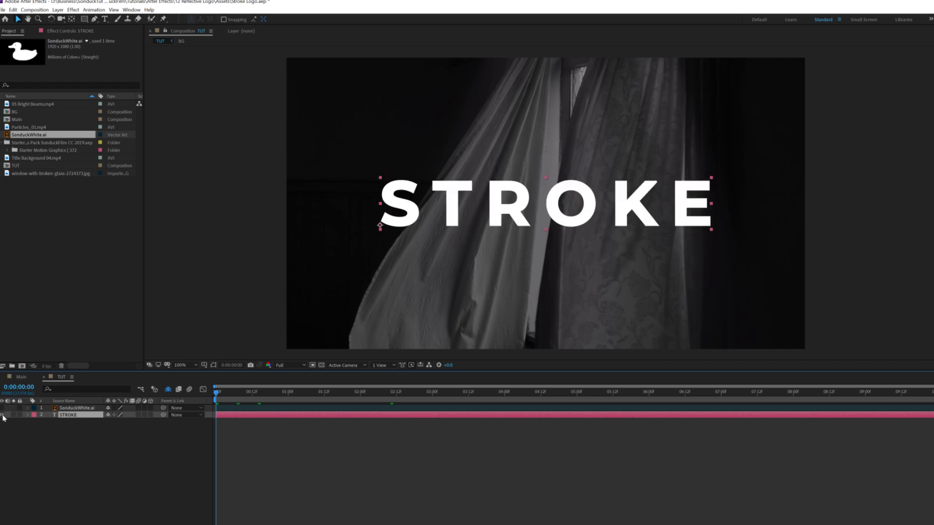
pyautogui.click(2, 415)
pyautogui.click(2, 409)
# Step: Create shapes from the SonduckWhite.ai vector layer, then delete the Outlines and logo layers
pyautogui.click(62, 408)
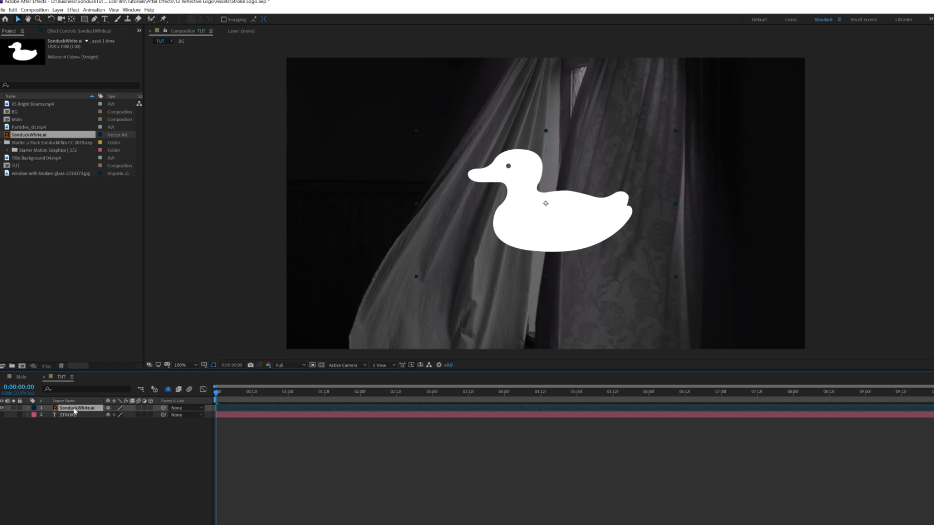
pyautogui.rightClick(75, 412)
pyautogui.moveTo(97, 359)
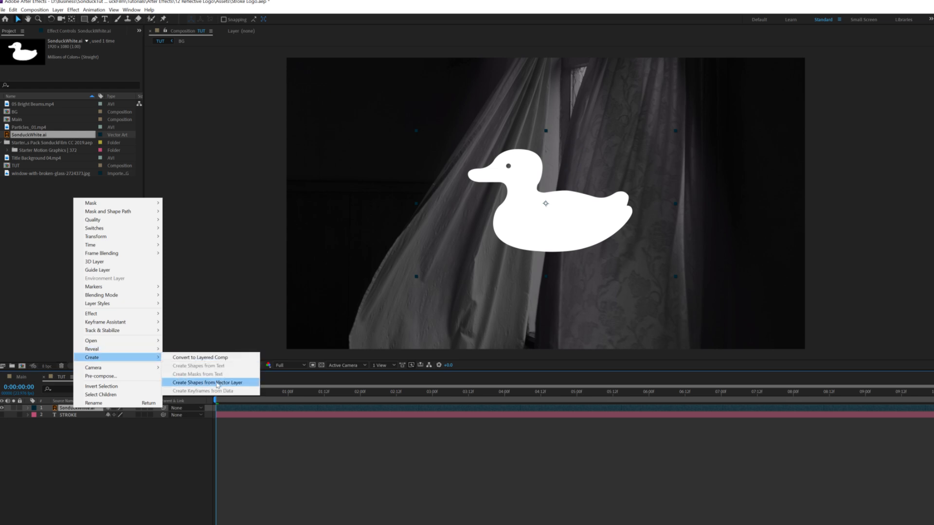
pyautogui.click(217, 383)
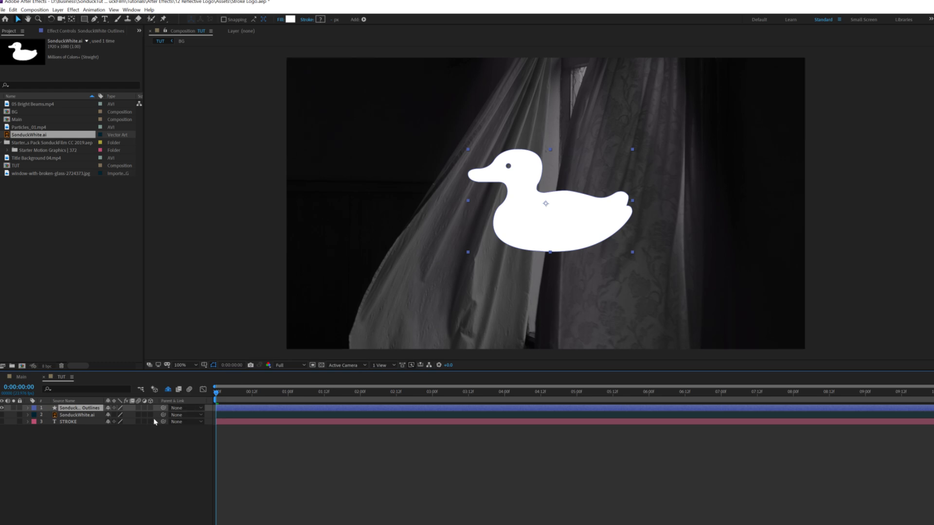
pyautogui.press('Delete')
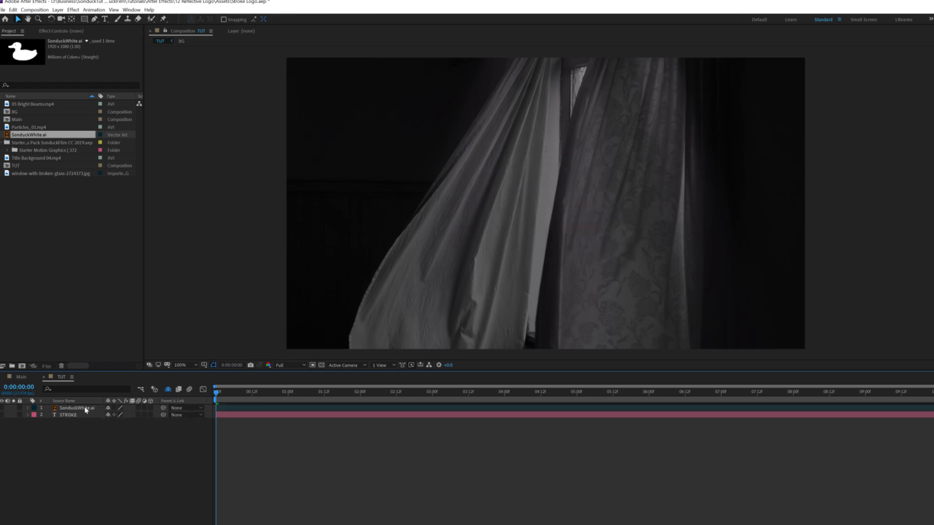
pyautogui.press('Delete')
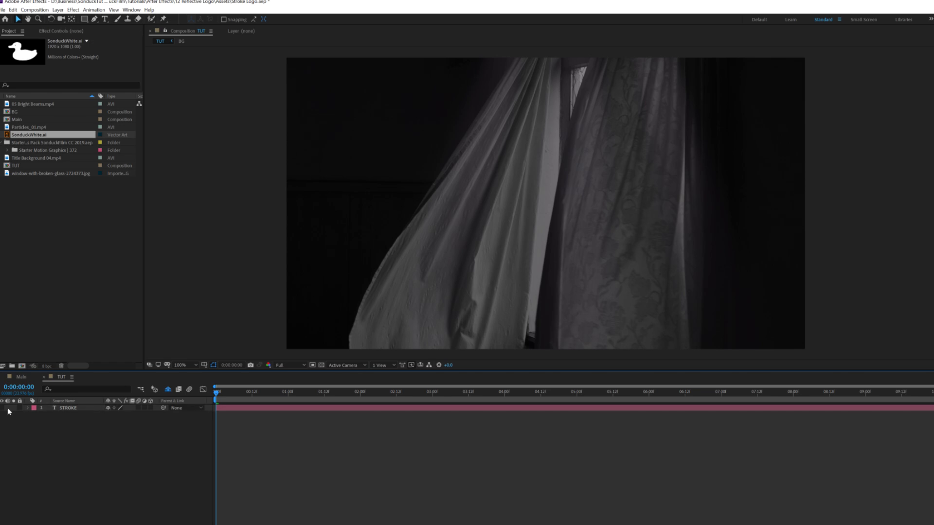
# Step: Unhide the STROKE text layer and create shapes from its text
pyautogui.click(2, 408)
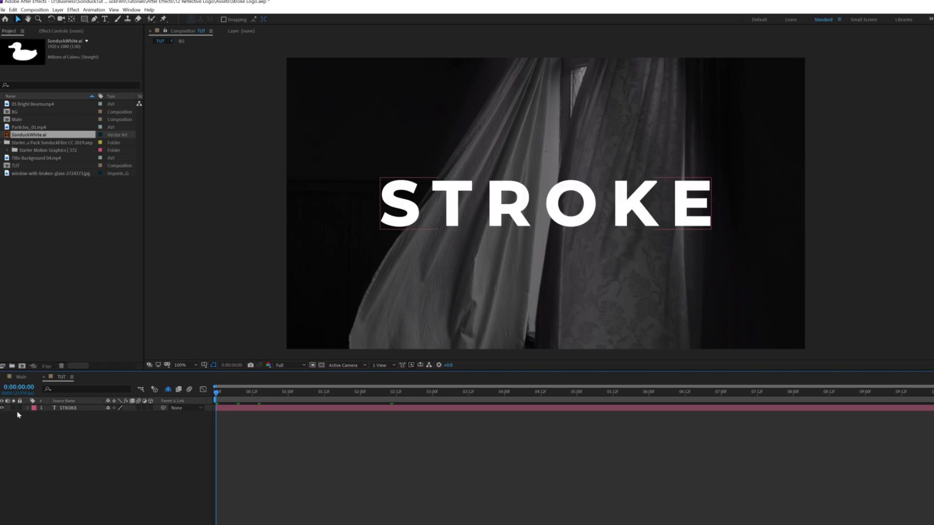
pyautogui.click(61, 409)
pyautogui.rightClick(67, 409)
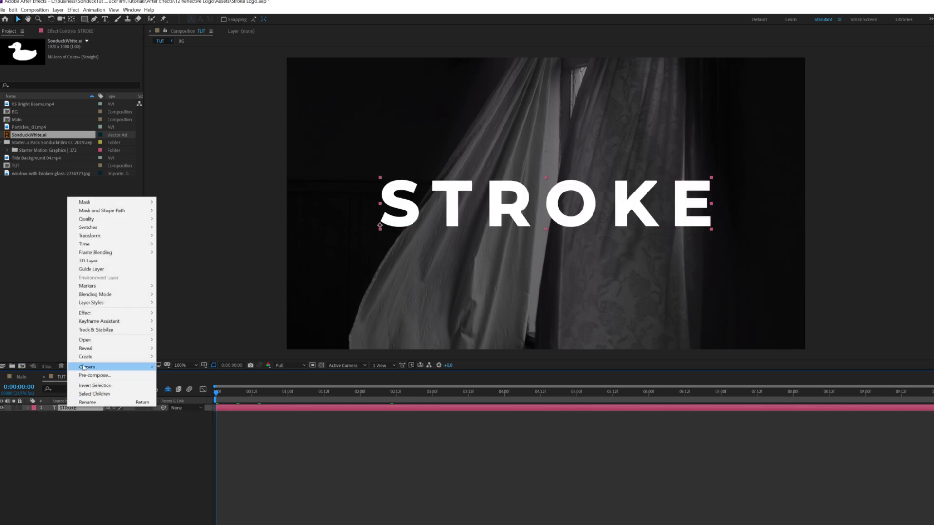
pyautogui.moveTo(88, 359)
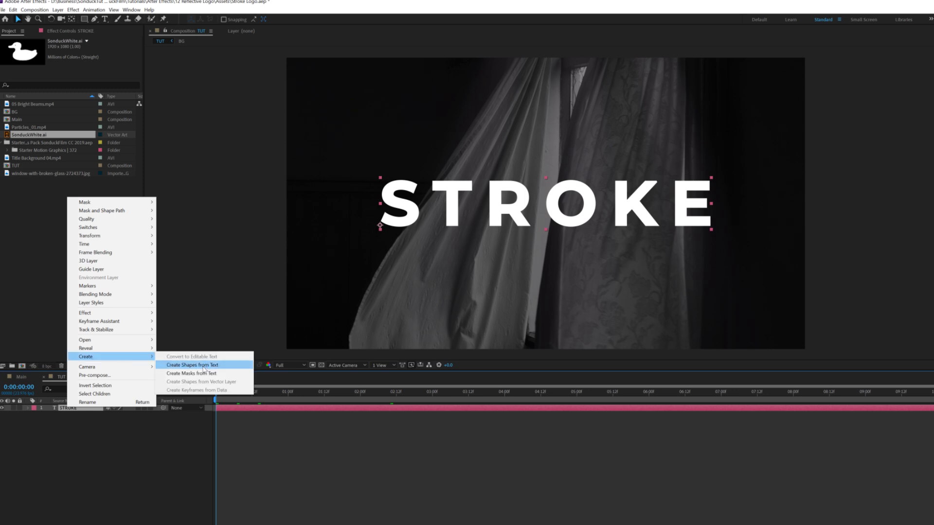
pyautogui.click(203, 369)
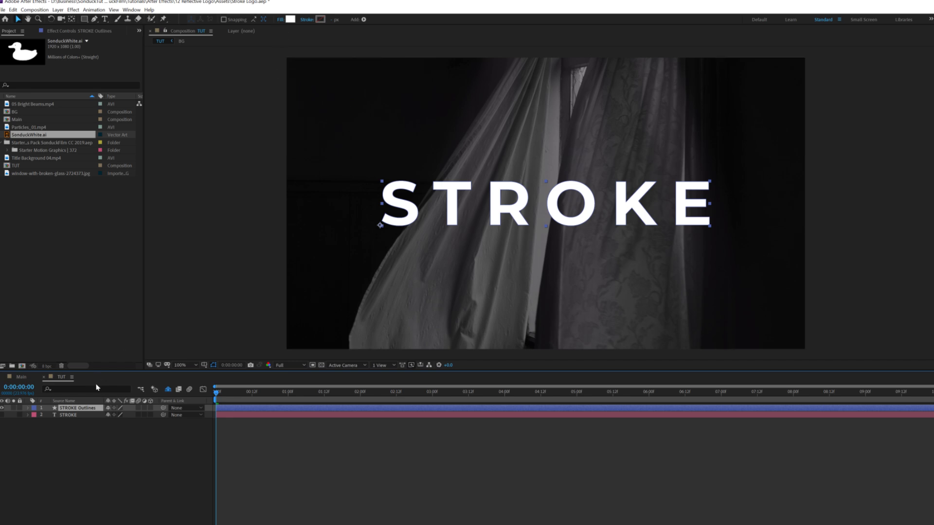
# Step: Set the STROKE Outlines fill to none and stroke to solid, viewed at 200%
pyautogui.click(279, 21)
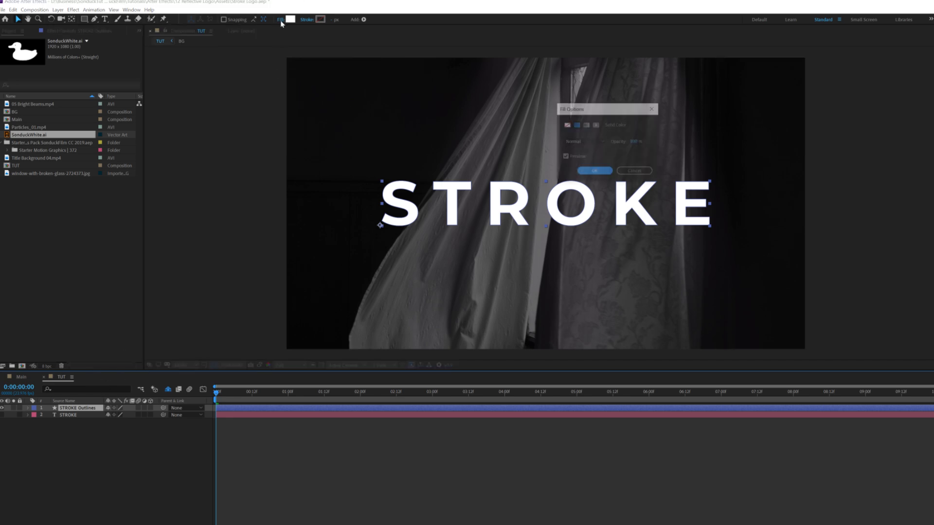
pyautogui.click(567, 125)
pyautogui.click(594, 172)
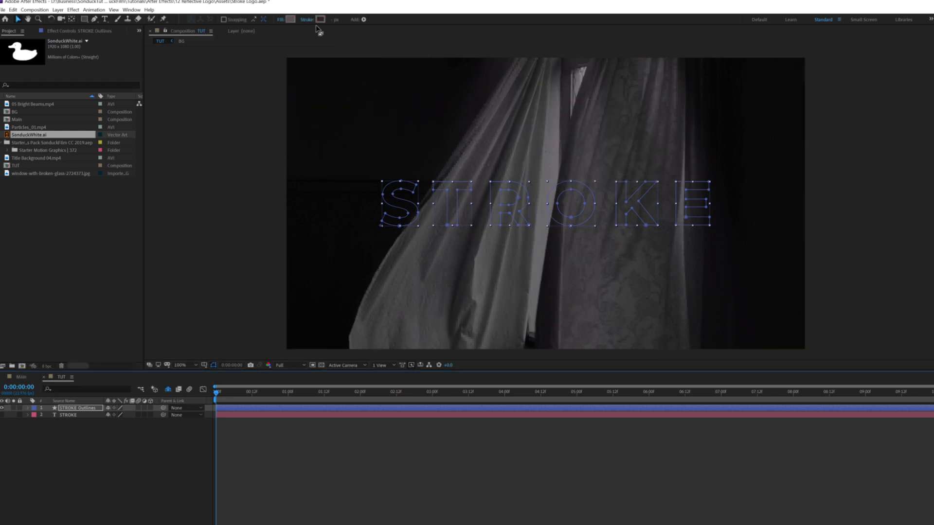
pyautogui.click(306, 22)
pyautogui.click(577, 126)
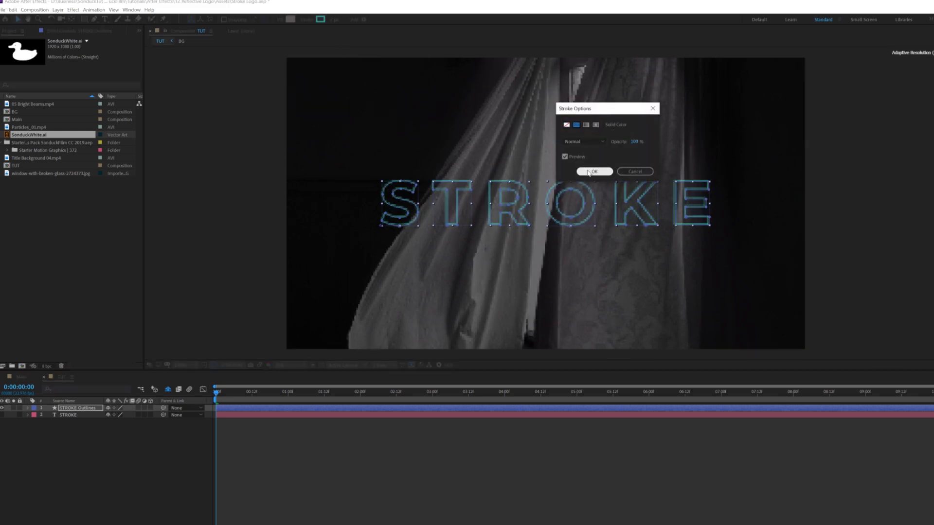
pyautogui.click(590, 172)
pyautogui.press('.')
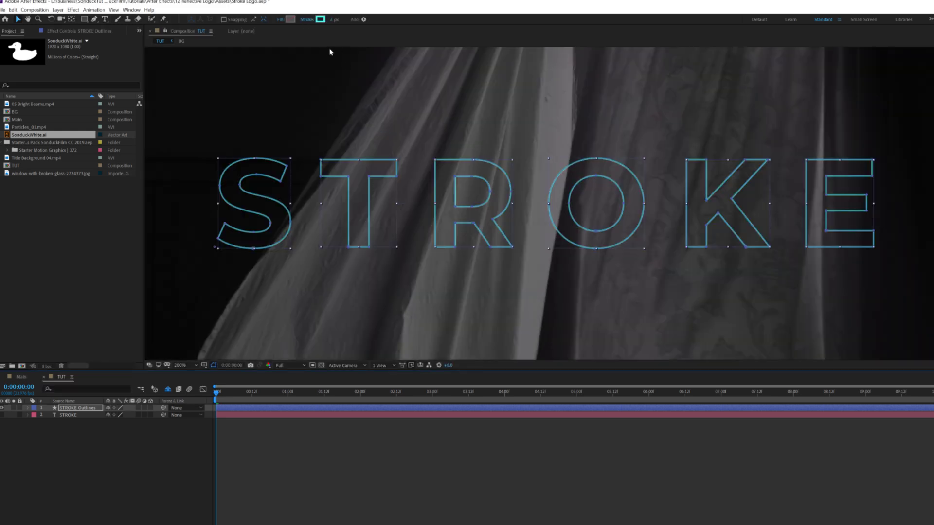
pyautogui.click(99, 466)
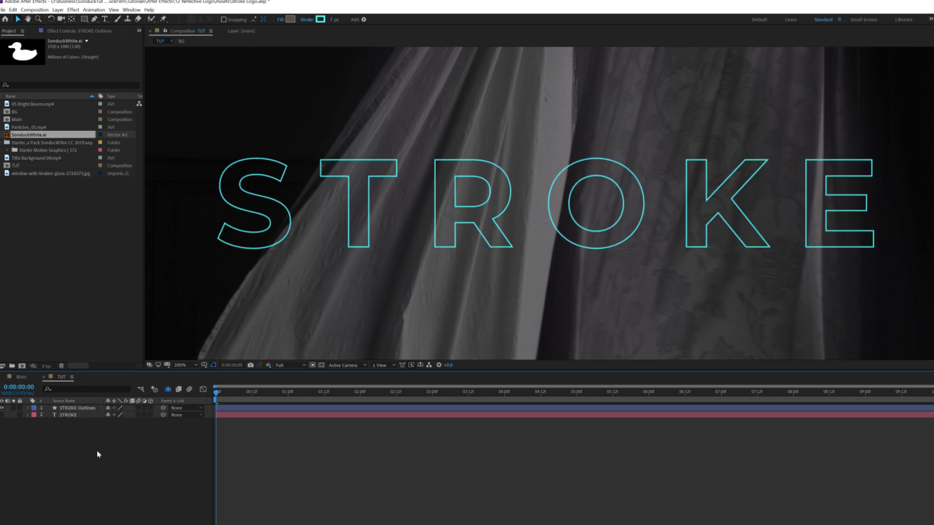
pyautogui.click(62, 408)
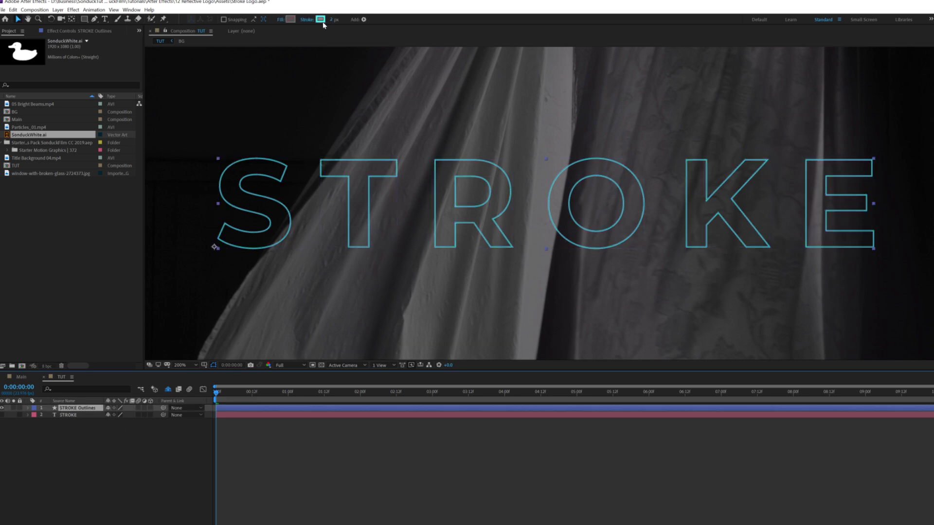
# Step: Make the letter outlines white and thin, with the path overlay hidden
pyautogui.click(320, 19)
pyautogui.click(451, 255)
pyautogui.click(627, 255)
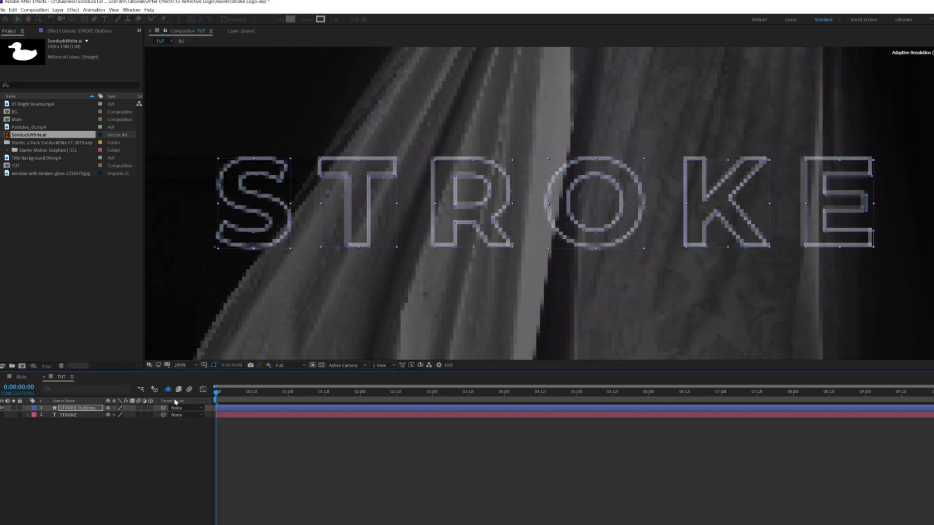
pyautogui.click(214, 365)
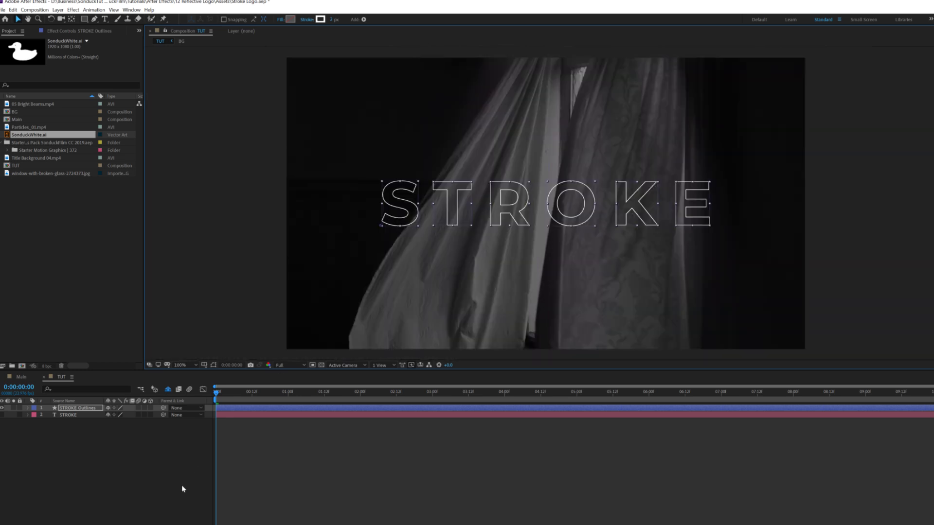
pyautogui.click(183, 490)
pyautogui.click(76, 406)
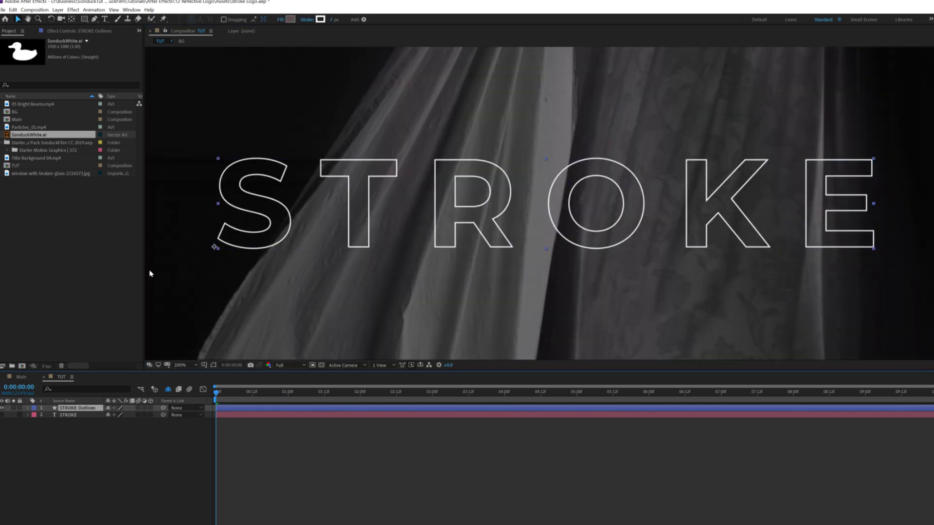
pyautogui.click(331, 19)
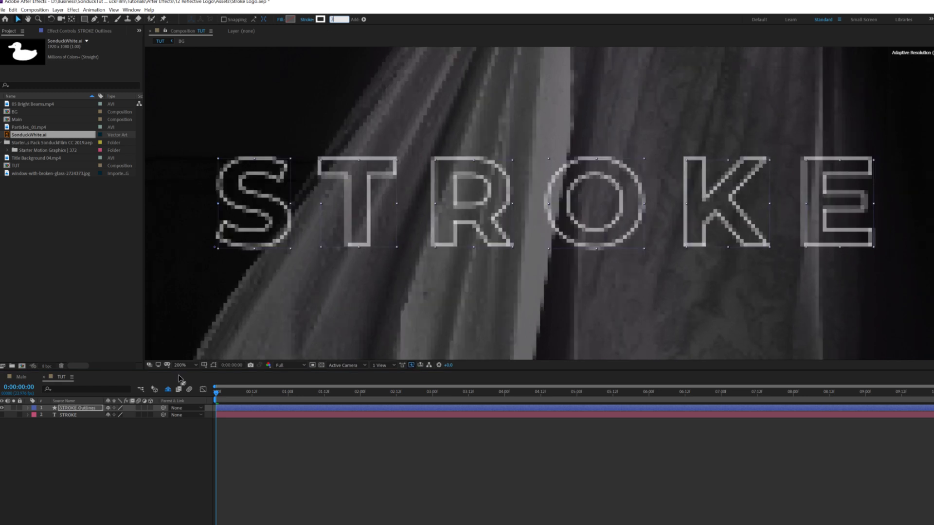
pyautogui.click(144, 458)
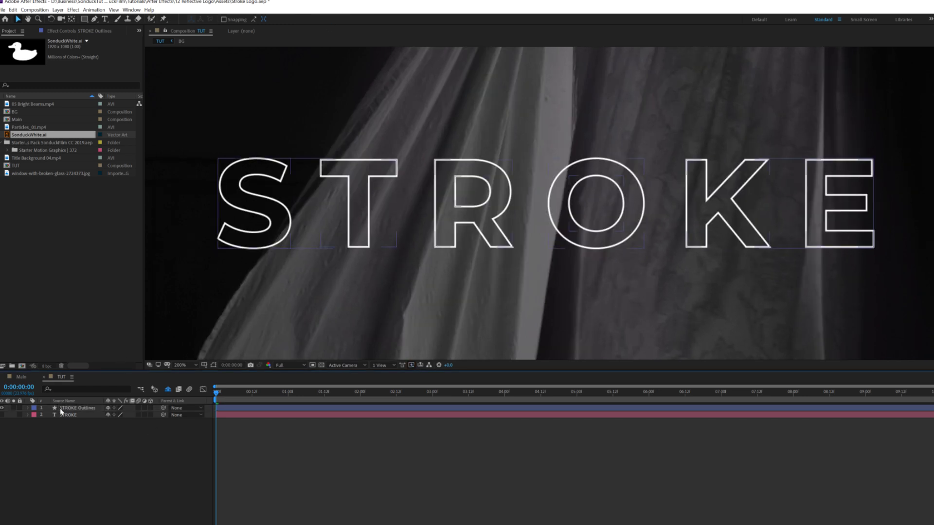
pyautogui.click(22, 410)
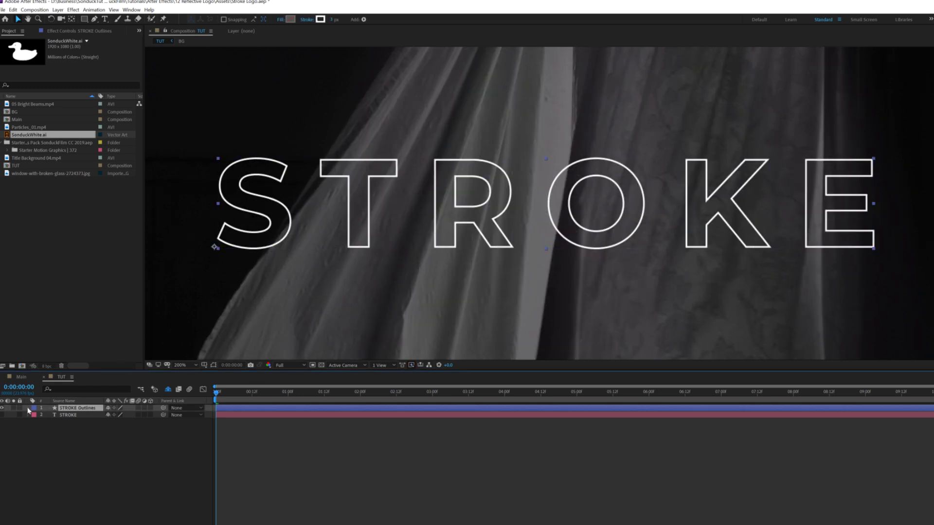
# Step: Add Trim Paths to the STROKE outlines and set End to 0%
pyautogui.click(28, 409)
pyautogui.click(155, 415)
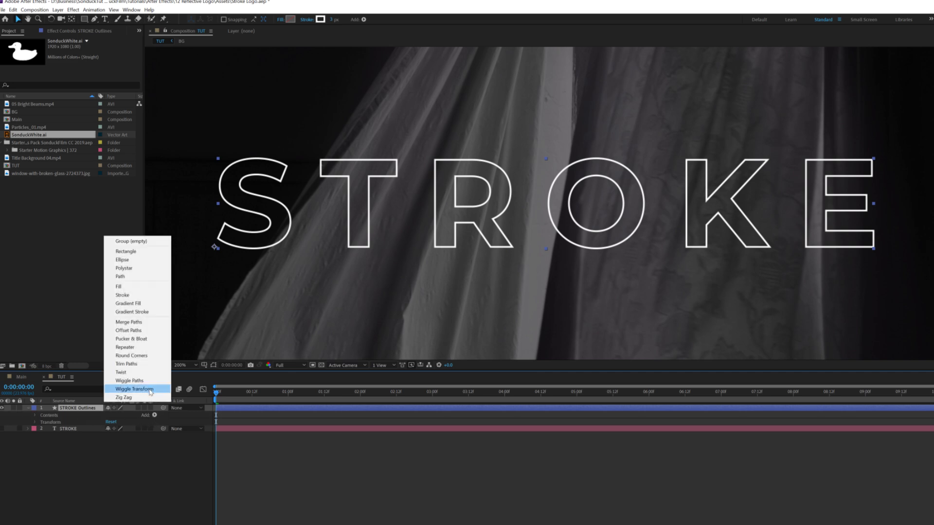
pyautogui.click(134, 366)
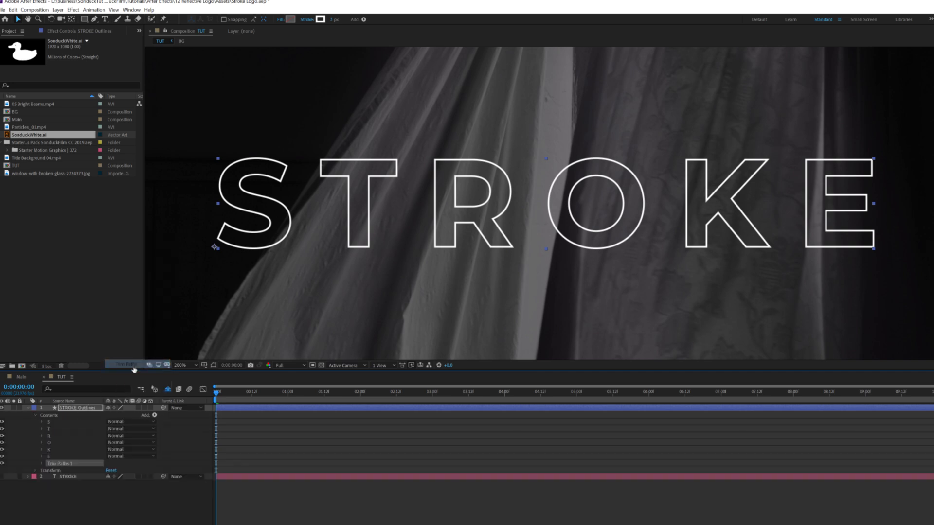
pyautogui.click(42, 465)
pyautogui.moveTo(111, 479); pyautogui.dragTo(80, 479)
pyautogui.click(254, 298)
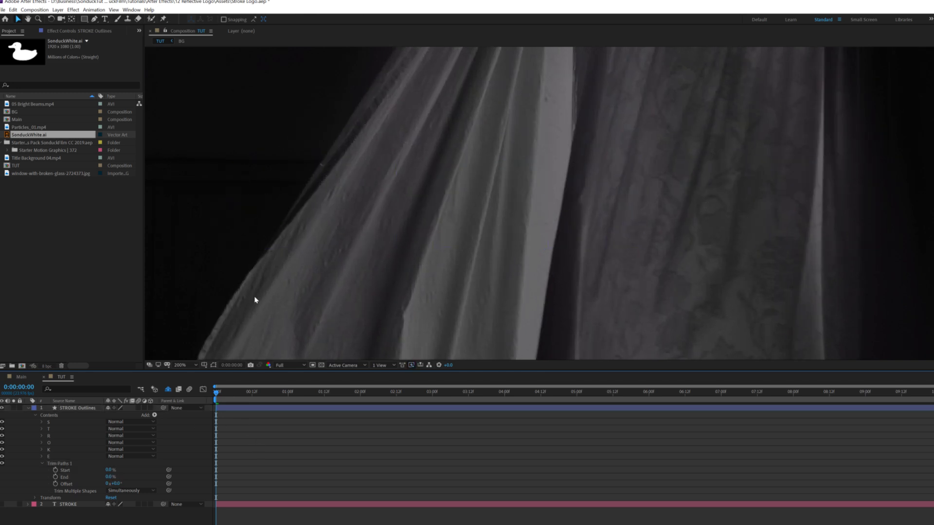
# Step: Keyframe Trim Paths Start from 0s to 100% at 2s and preview the draw-on
pyautogui.click(55, 471)
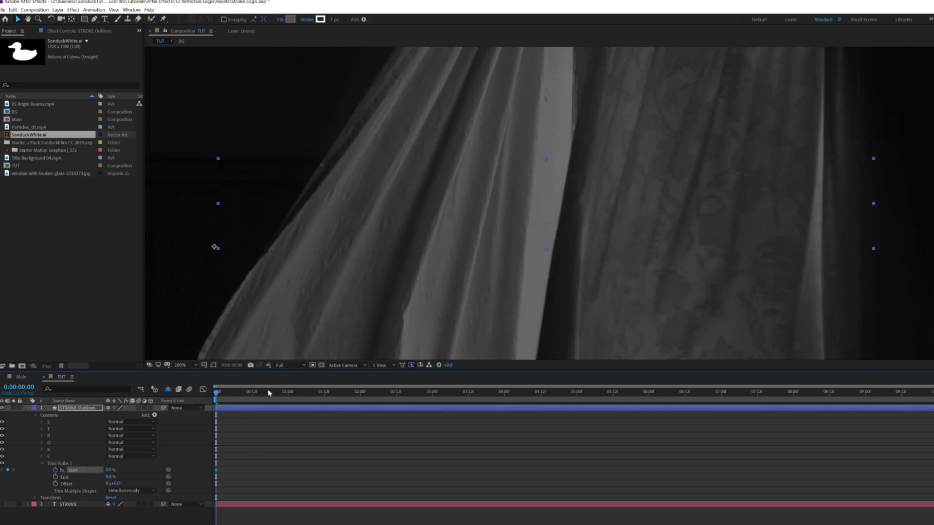
pyautogui.moveTo(255, 392); pyautogui.dragTo(359, 396)
pyautogui.moveTo(112, 473); pyautogui.dragTo(308, 474)
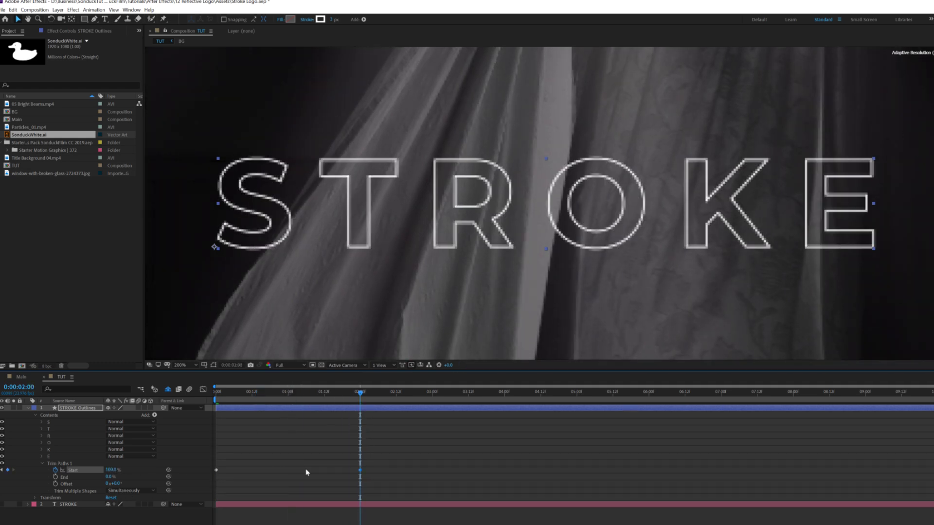
pyautogui.press('space')
pyautogui.scroll(-1, 450, 264)
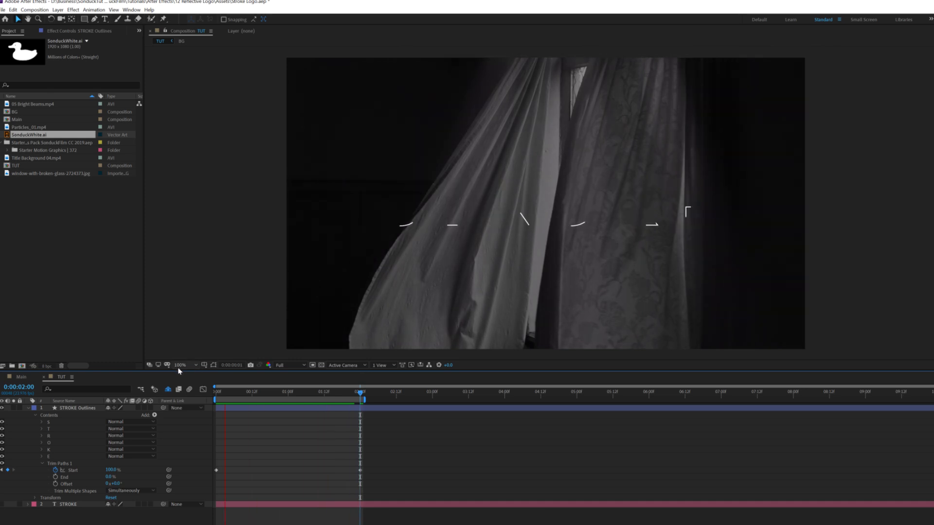
pyautogui.scroll(1, 214, 365)
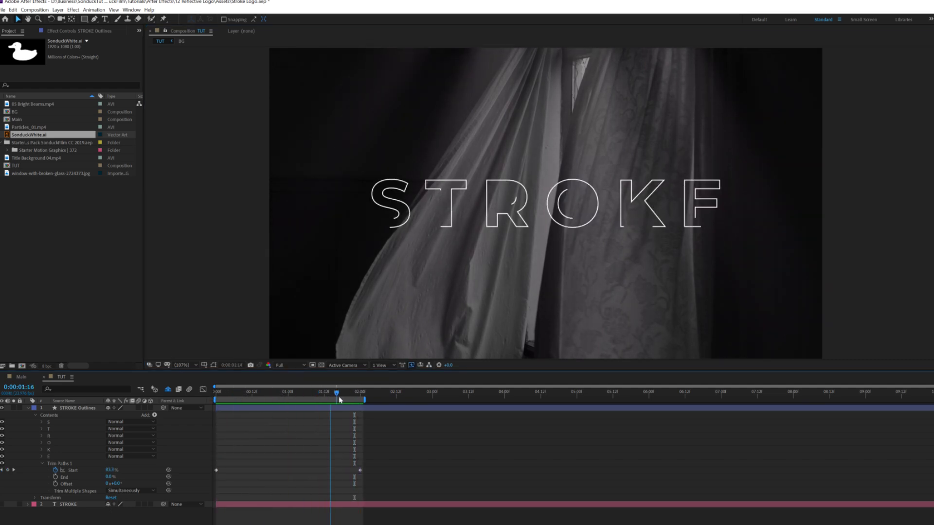
pyautogui.press('space')
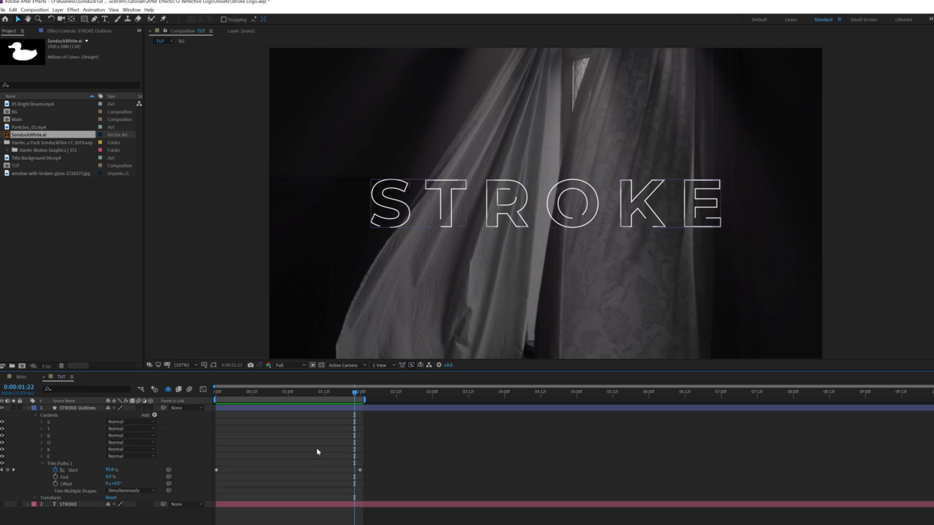
pyautogui.moveTo(403, 459); pyautogui.dragTo(211, 482)
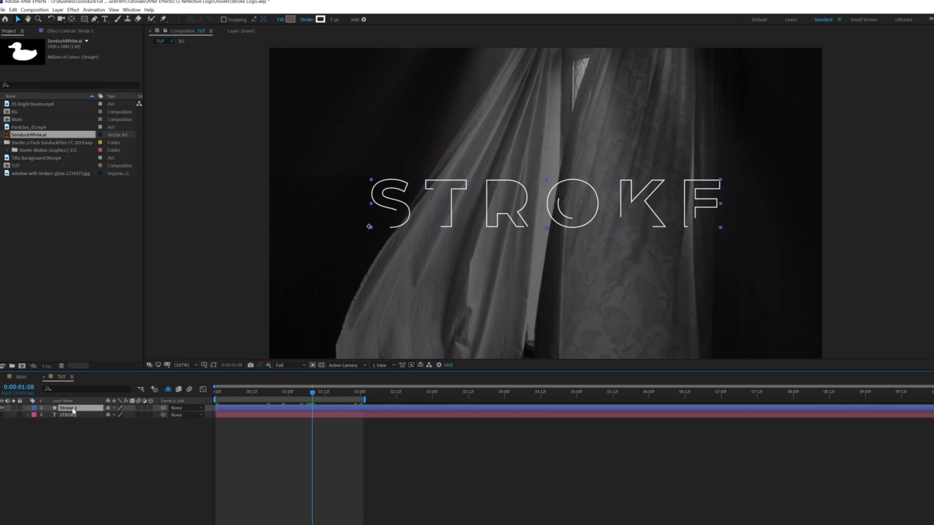
# Step: Duplicate Stroke 1 as Stroke 2 and add Offset Paths above Trim Paths
pyautogui.click(13, 10)
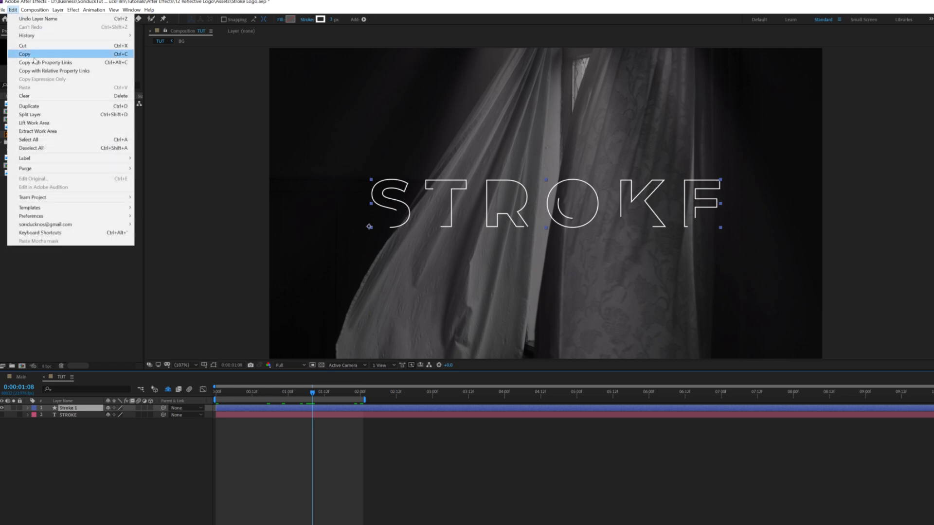
pyautogui.click(39, 105)
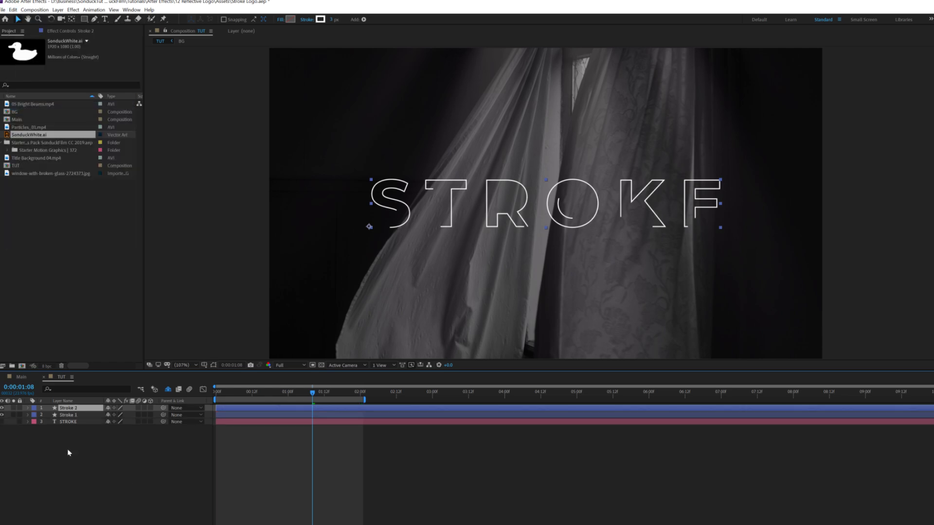
pyautogui.click(27, 408)
pyautogui.click(155, 416)
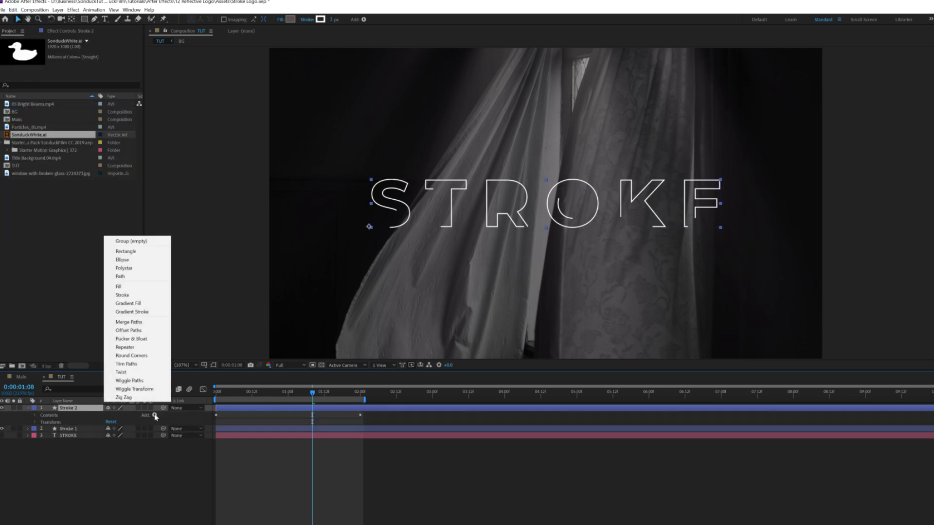
pyautogui.click(130, 331)
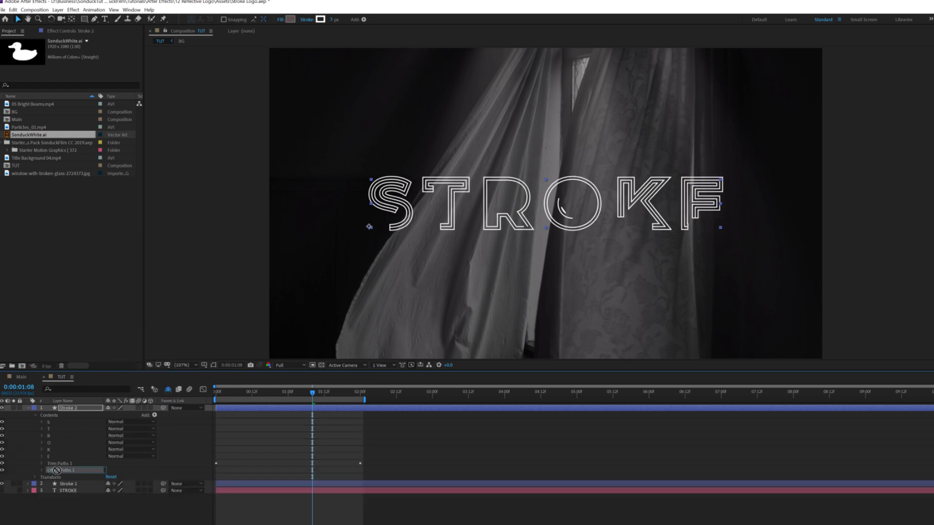
pyautogui.moveTo(56, 470); pyautogui.dragTo(58, 465)
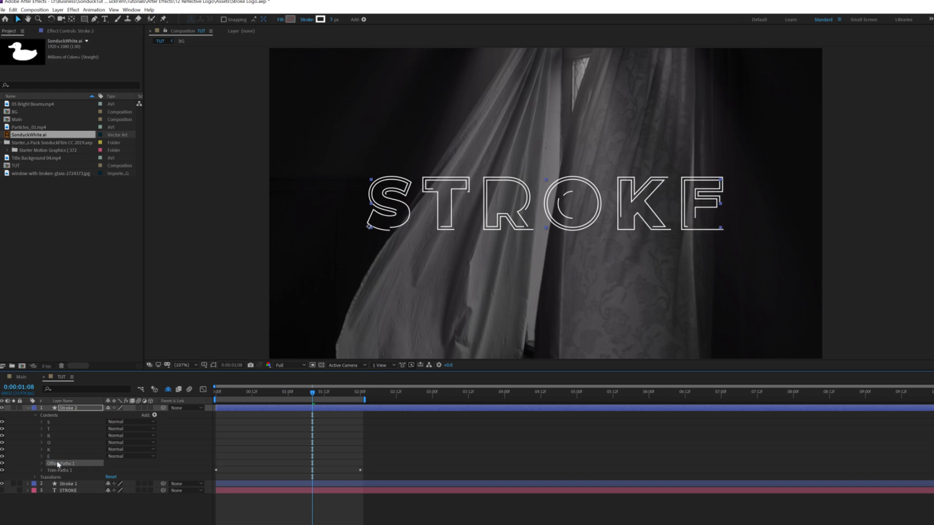
# Step: Compare the outlines with and without the offset, then set Offset Paths Amount to -8
pyautogui.press('.')
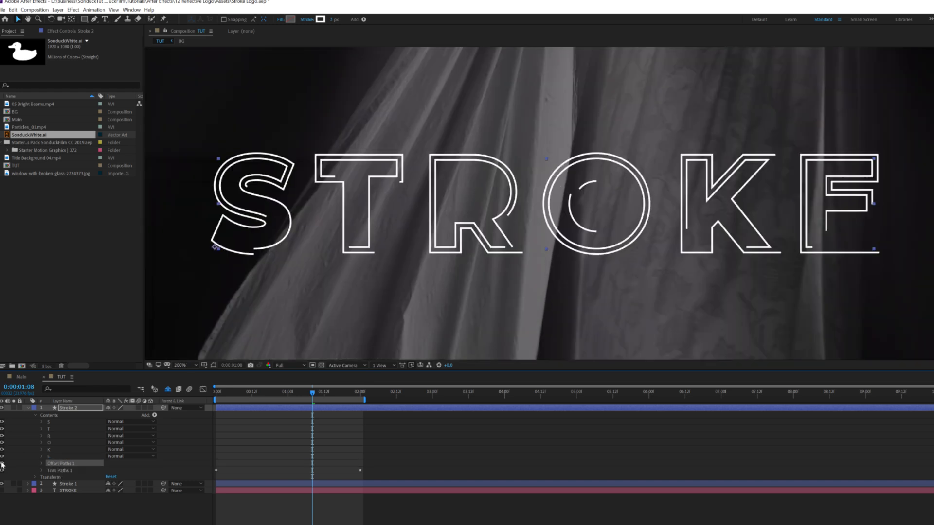
pyautogui.moveTo(321, 386)
pyautogui.mouseDown()
pyautogui.moveTo(365, 389)
pyautogui.moveTo(362, 401)
pyautogui.mouseUp()
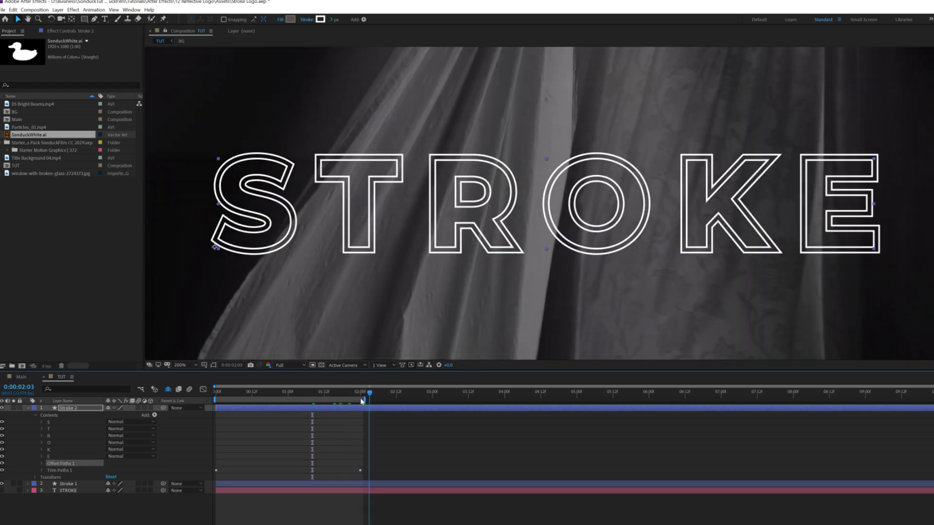
pyautogui.click(2, 464)
pyautogui.click(2, 463)
pyautogui.click(2, 464)
pyautogui.click(2, 463)
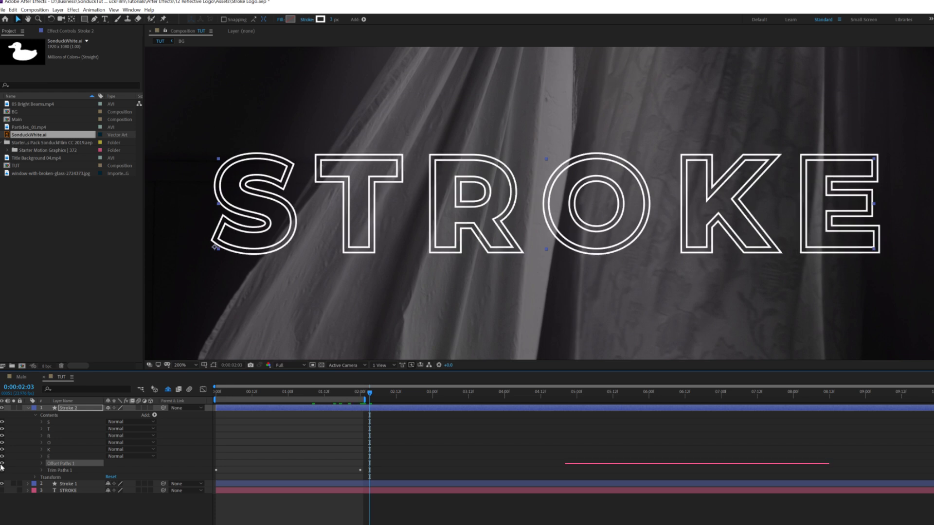
pyautogui.click(42, 464)
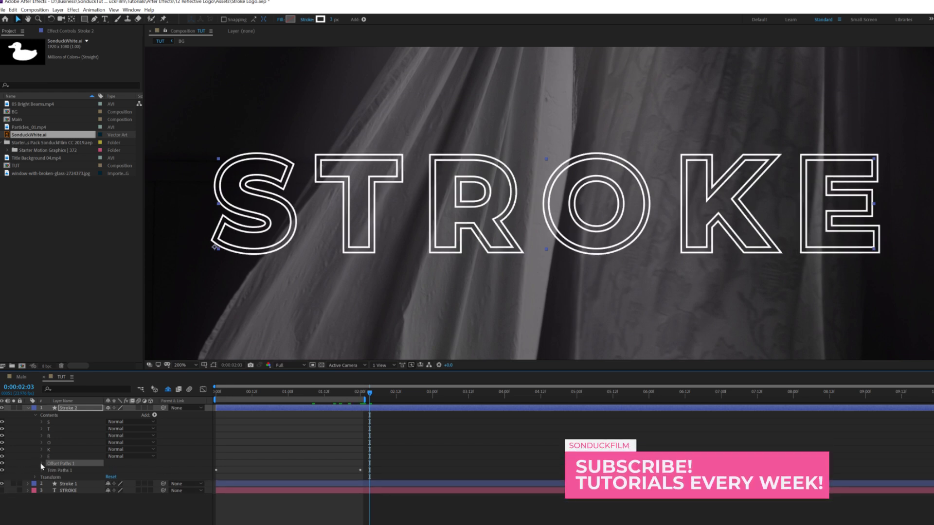
pyautogui.moveTo(109, 471); pyautogui.dragTo(101, 470)
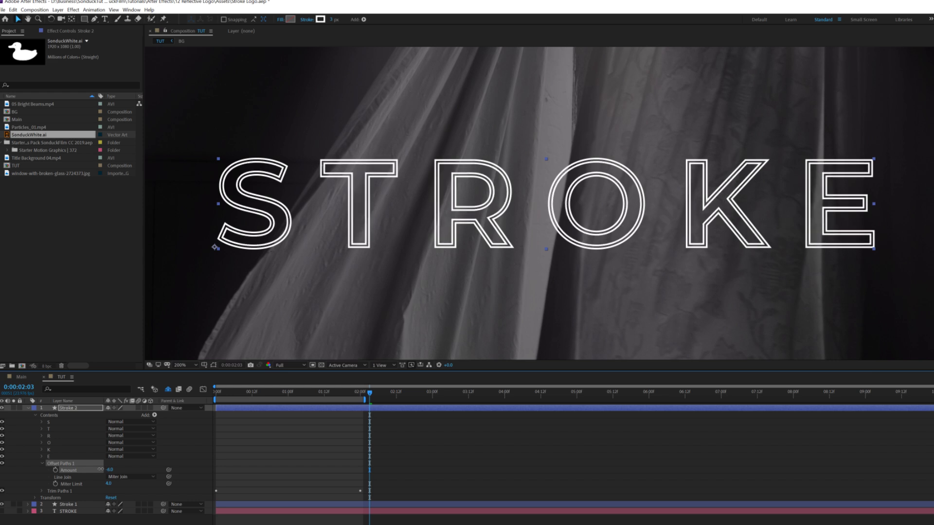
# Step: Try Round and Bevel line joins on the offset outline, then keep Miter Join
pyautogui.click(124, 477)
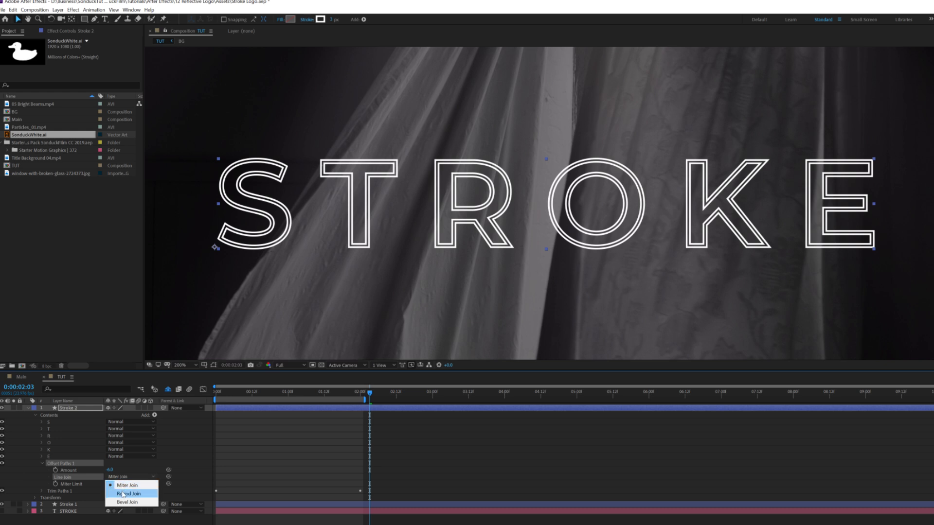
pyautogui.click(124, 493)
pyautogui.click(122, 479)
pyautogui.click(122, 492)
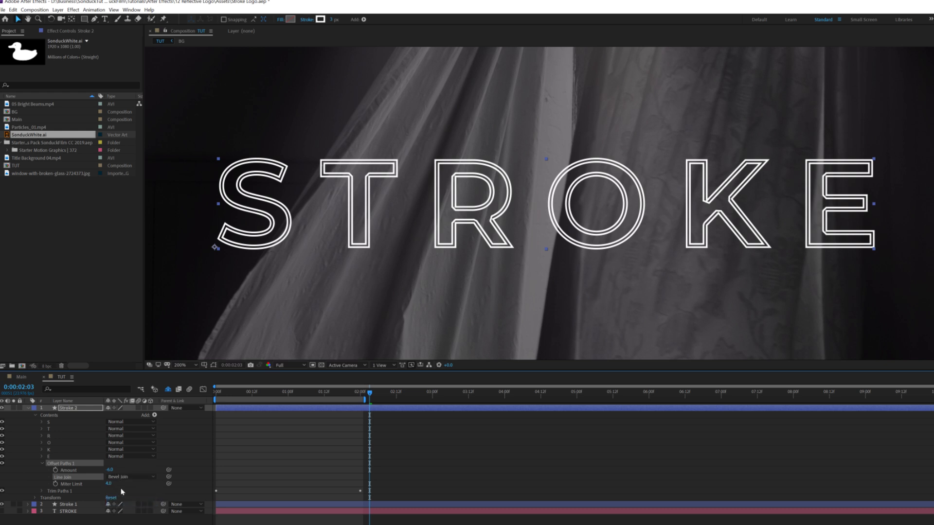
pyautogui.click(126, 479)
pyautogui.click(122, 484)
pyautogui.moveTo(357, 395)
pyautogui.mouseDown()
pyautogui.moveTo(218, 394)
pyautogui.moveTo(243, 394)
pyautogui.mouseUp()
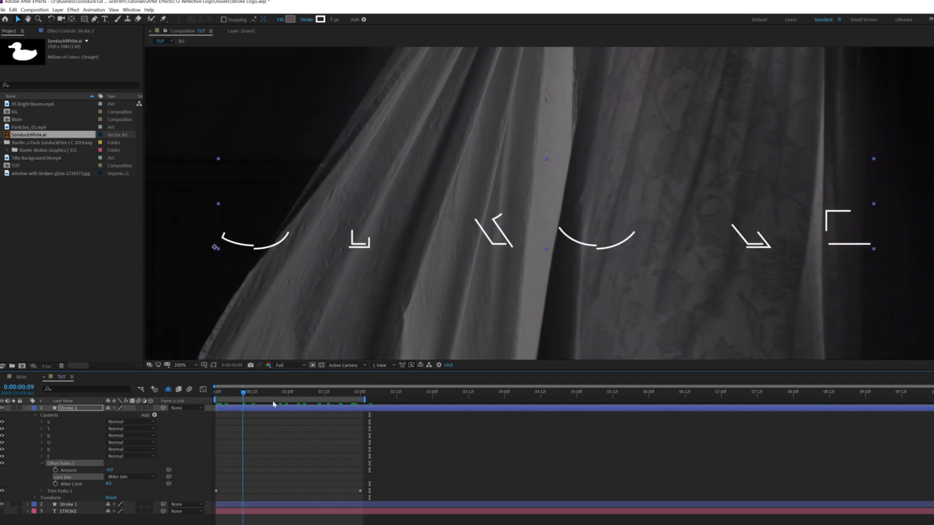
# Step: Start Stroke 2 slightly later and preview the staggered draw-on of both outlines
pyautogui.press('space')
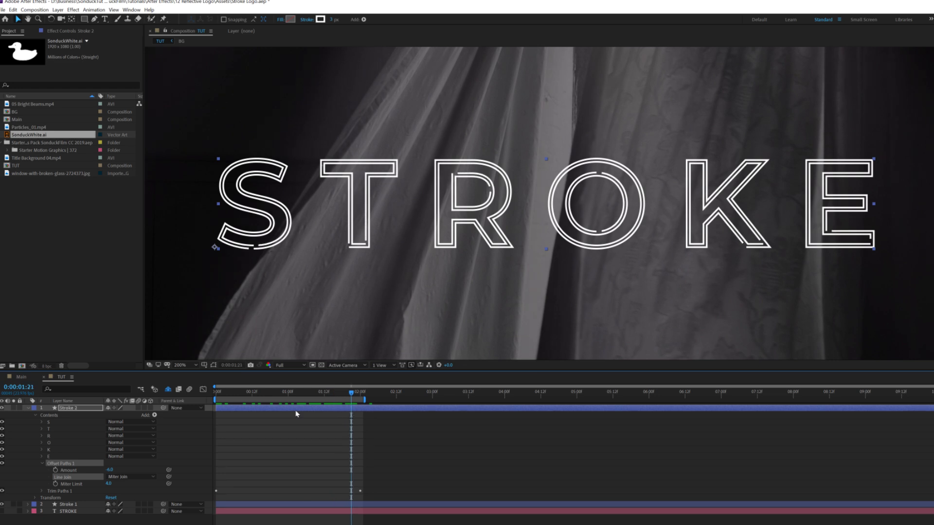
pyautogui.moveTo(246, 413); pyautogui.dragTo(271, 413)
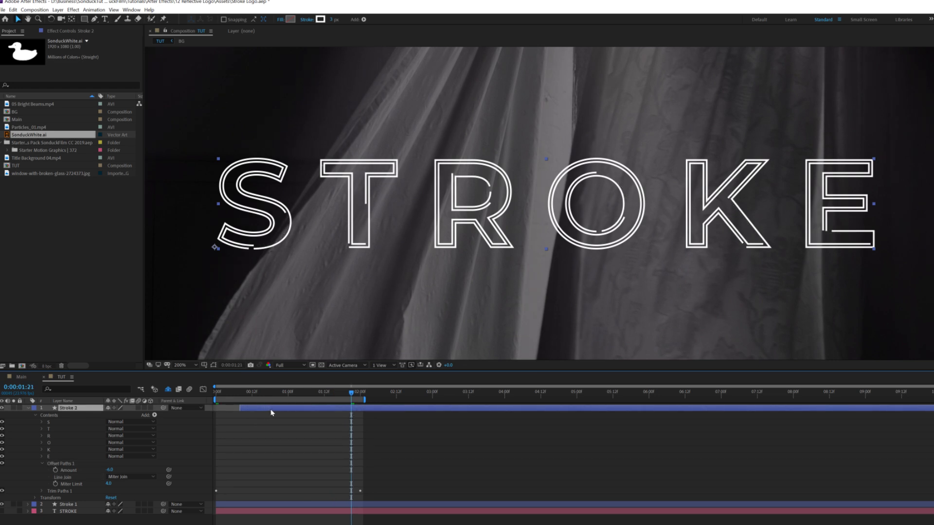
pyautogui.press('u')
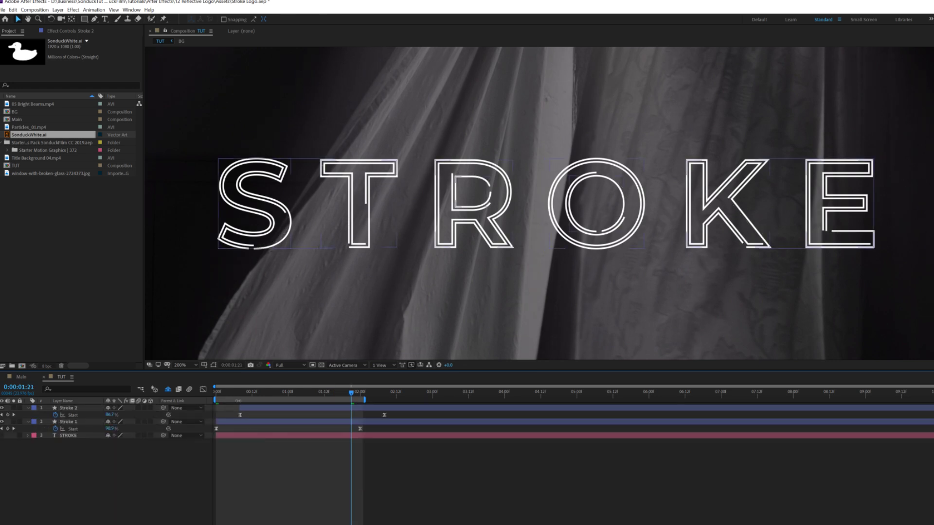
pyautogui.press('u')
pyautogui.press('space')
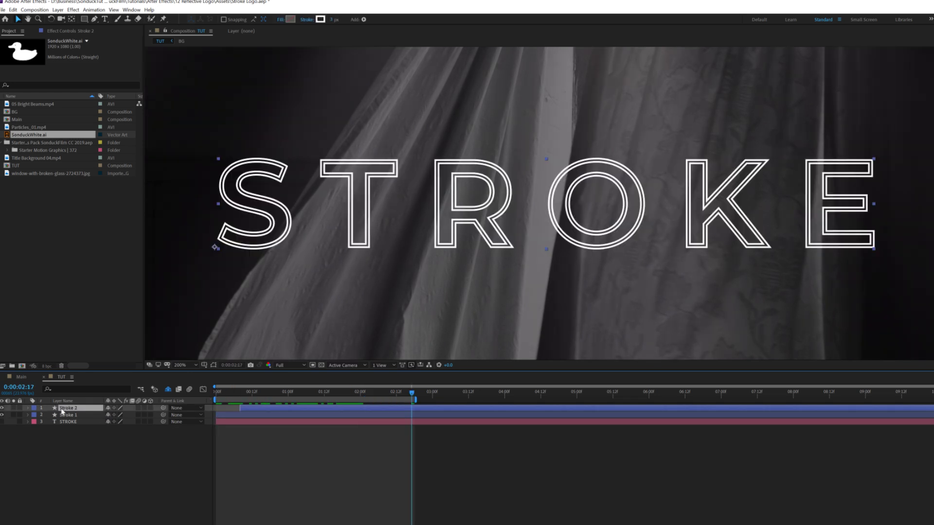
# Step: Duplicate Stroke 2 as Stroke 3, start it later, and set its Offset Paths to -11
pyautogui.hotkey('ctrl', 'd')
pyautogui.press('u')
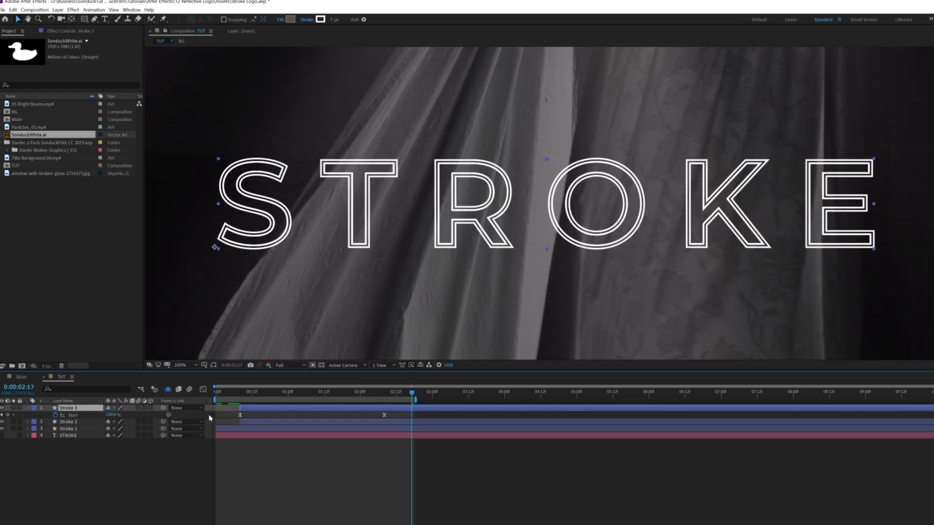
pyautogui.moveTo(274, 409); pyautogui.dragTo(302, 411)
pyautogui.click(28, 409)
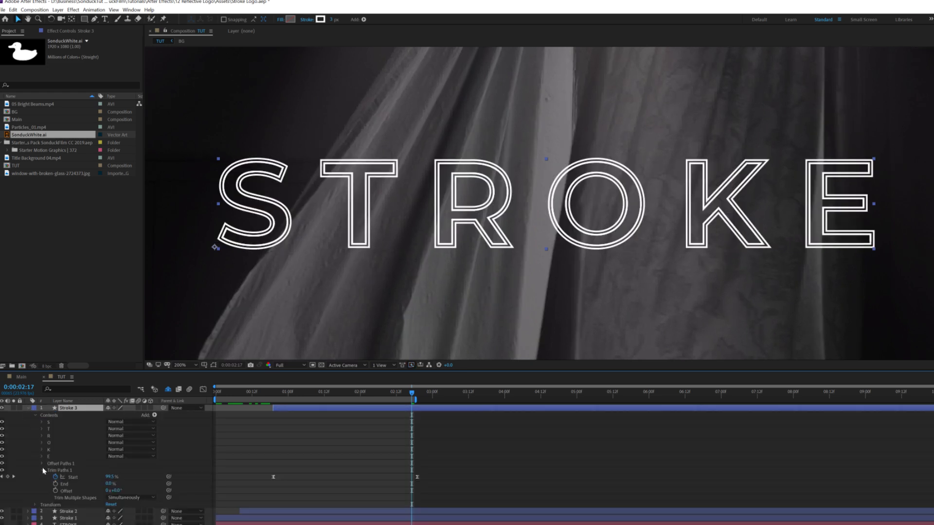
pyautogui.click(42, 470)
pyautogui.click(42, 464)
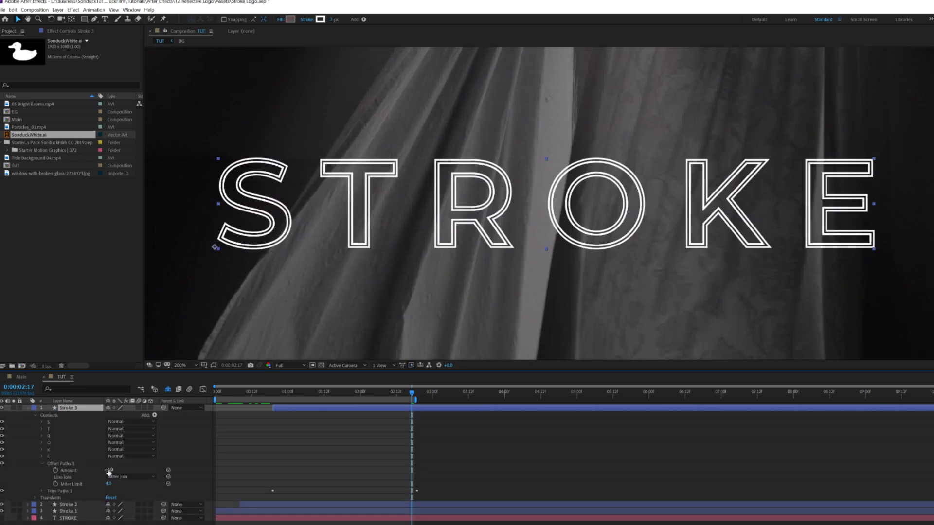
pyautogui.moveTo(109, 472); pyautogui.dragTo(115, 472)
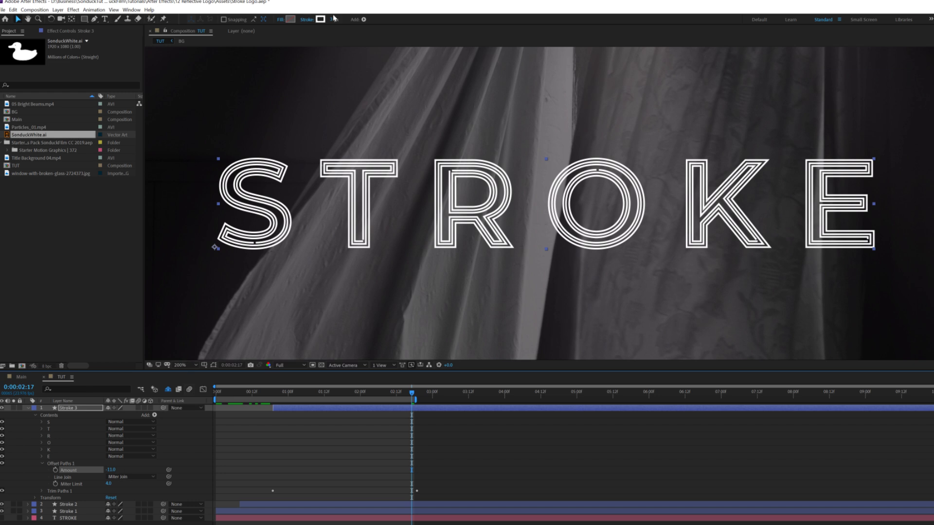
# Step: Zoom in on the nested triple outline, then collapse properties and select Stroke 2
pyautogui.click(323, 473)
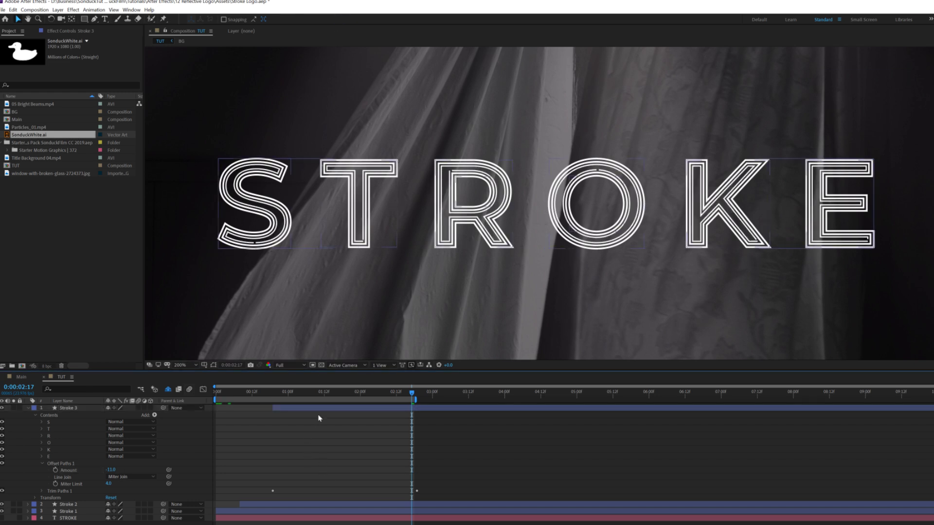
pyautogui.click(89, 416)
pyautogui.click(68, 409)
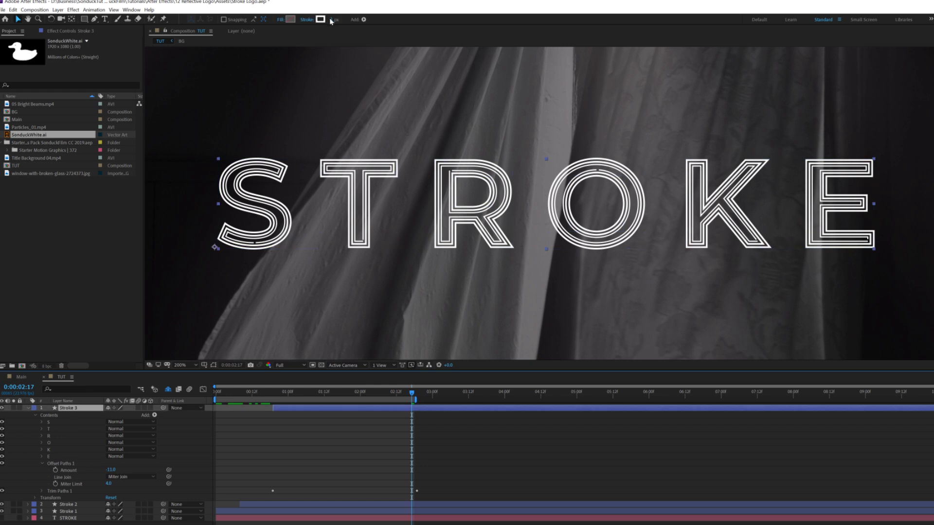
pyautogui.click(323, 442)
pyautogui.press('.')
pyautogui.press('.')
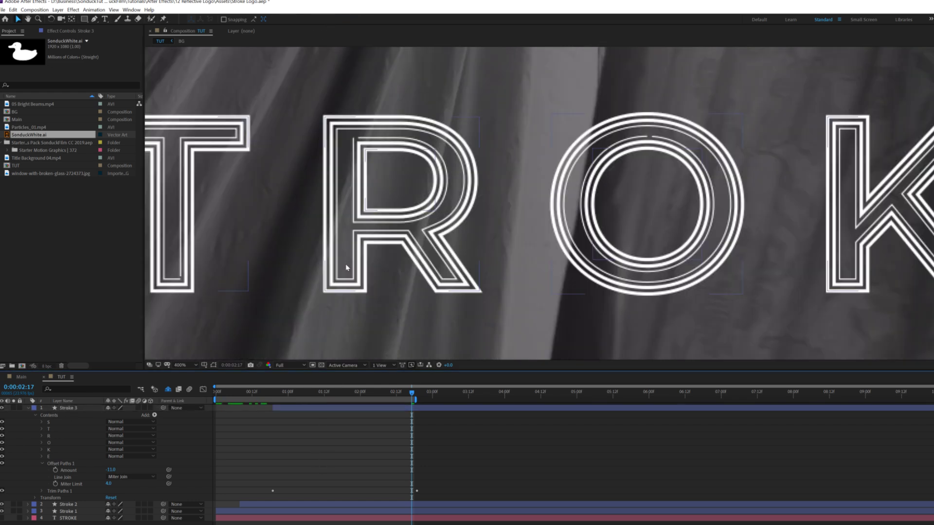
pyautogui.press(',')
pyautogui.press(',')
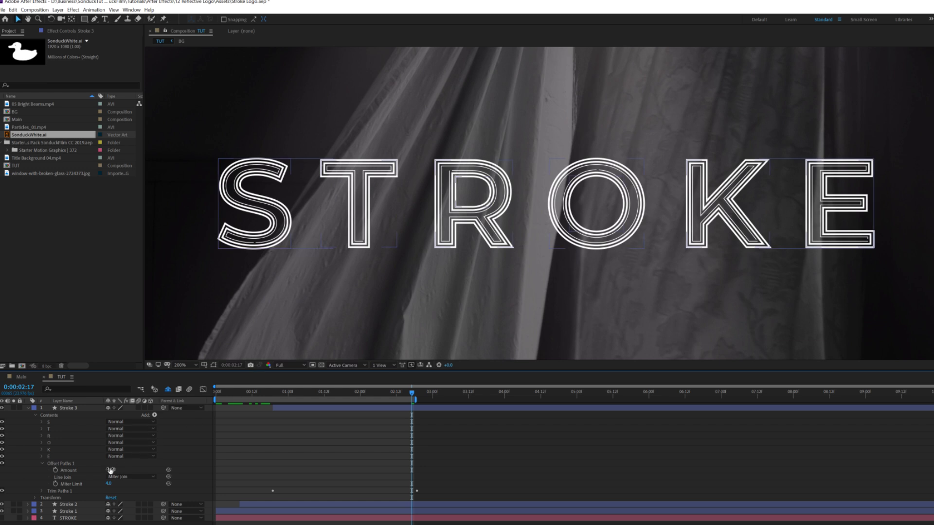
pyautogui.press('u')
pyautogui.click(69, 415)
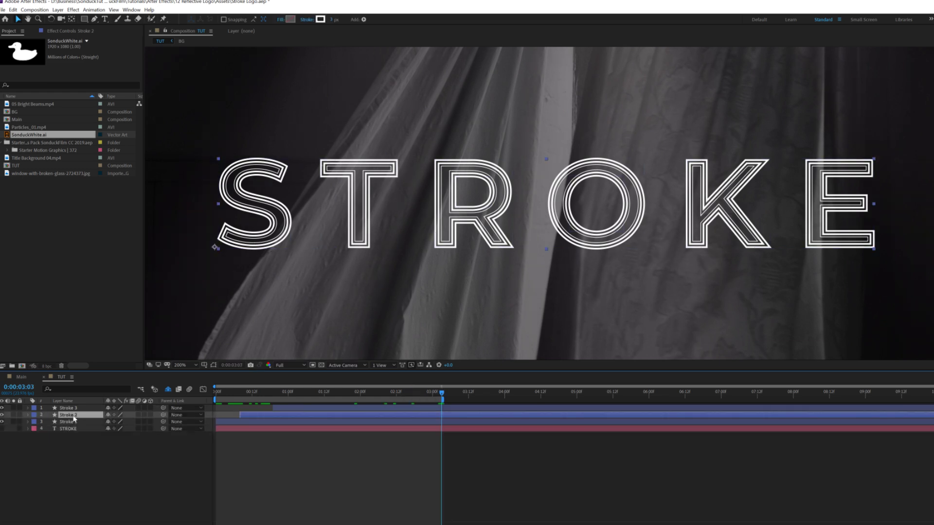
# Step: Duplicate Stroke 2 as Stroke 4 on top and set its Offset Paths Amount to 3
pyautogui.hotkey('ctrl', 'd')
pyautogui.moveTo(73, 416); pyautogui.dragTo(72, 409)
pyautogui.click(28, 409)
pyautogui.click(35, 416)
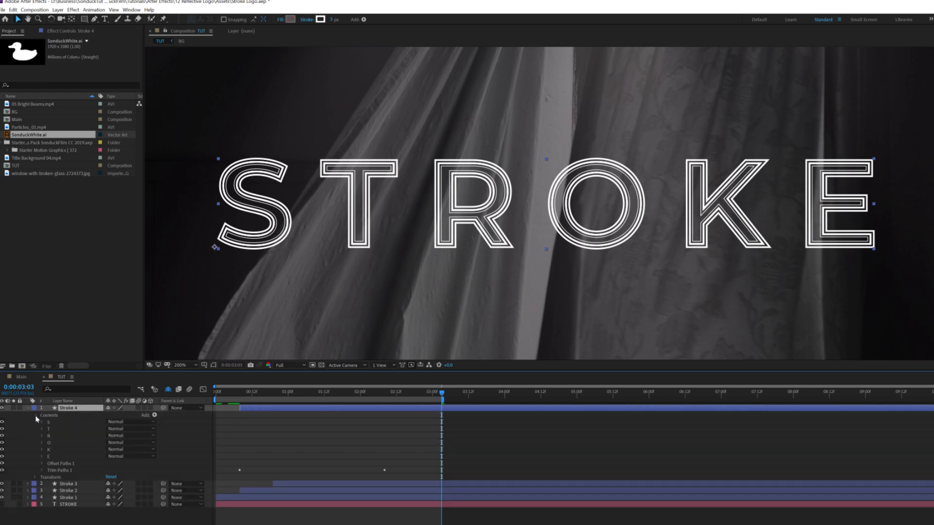
pyautogui.click(42, 465)
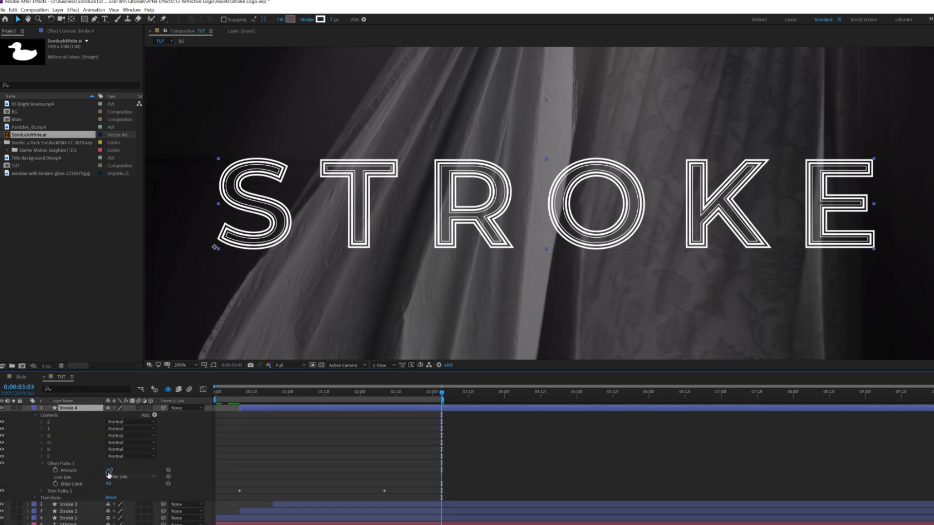
pyautogui.moveTo(109, 475); pyautogui.dragTo(131, 465)
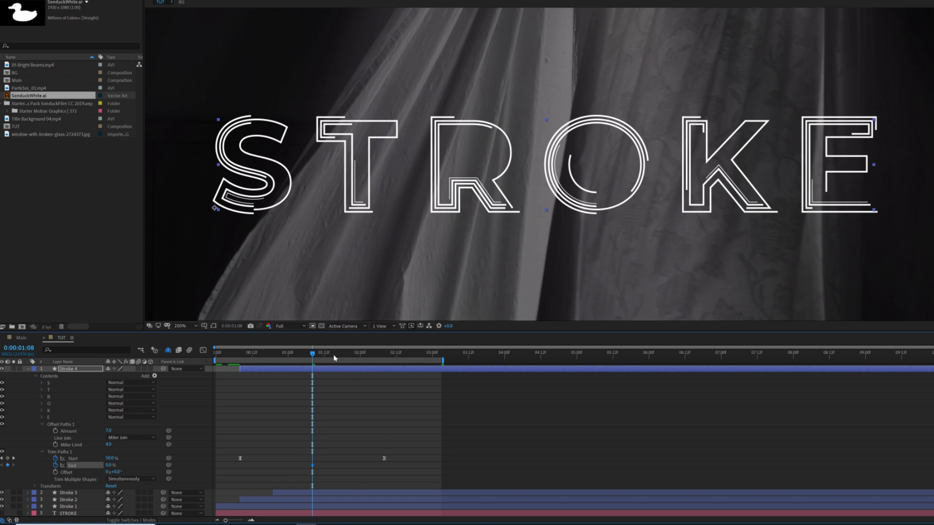
# Step: Keyframe Stroke 4's Trim Paths End to 100% so the strokes trim away, and preview
pyautogui.moveTo(333, 355)
pyautogui.mouseDown()
pyautogui.moveTo(438, 356)
pyautogui.moveTo(459, 367)
pyautogui.mouseUp()
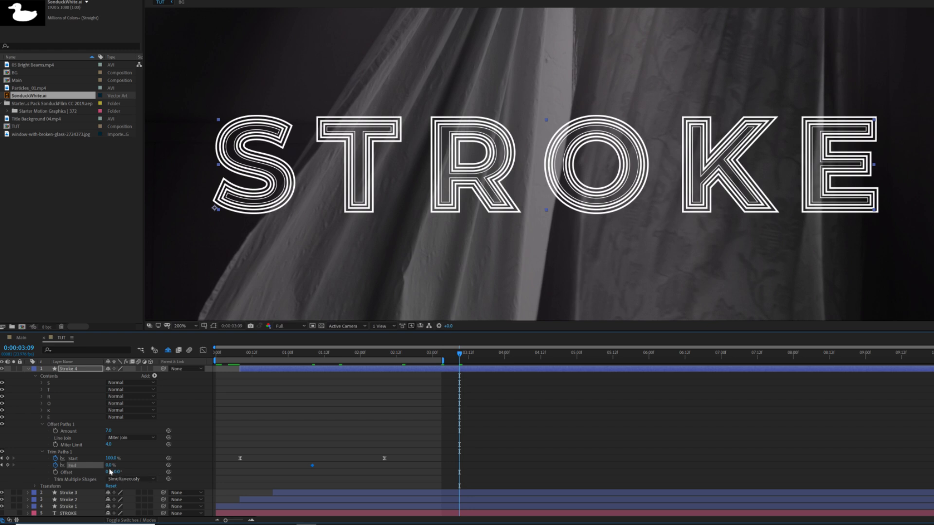
pyautogui.moveTo(108, 469); pyautogui.dragTo(161, 469)
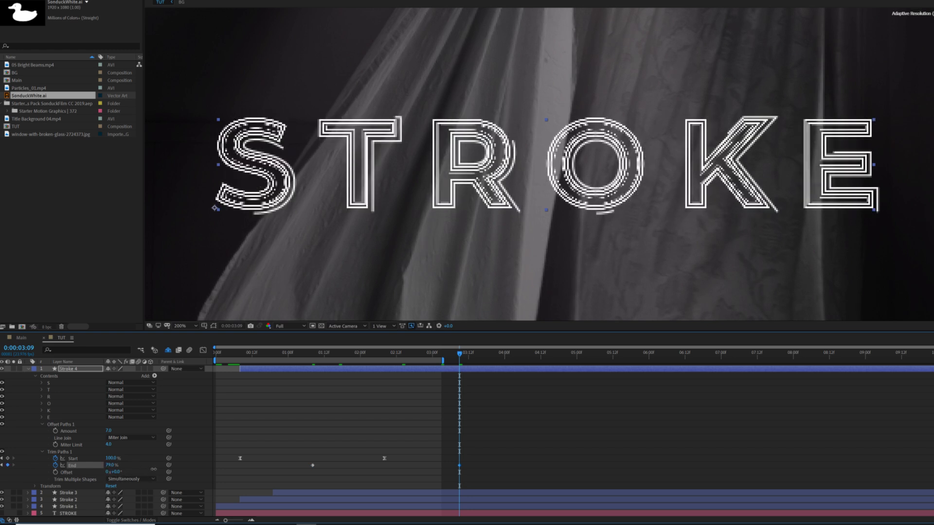
pyautogui.click(442, 396)
pyautogui.press('space')
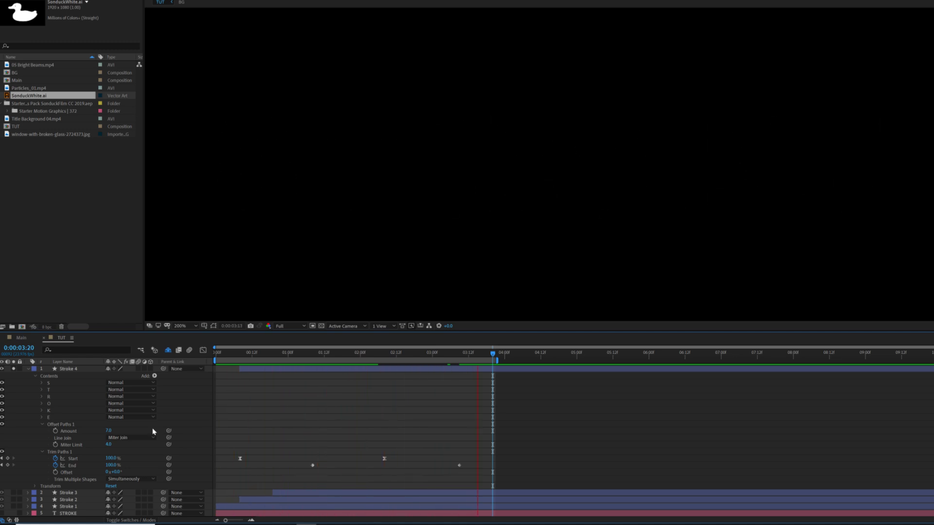
pyautogui.press('space')
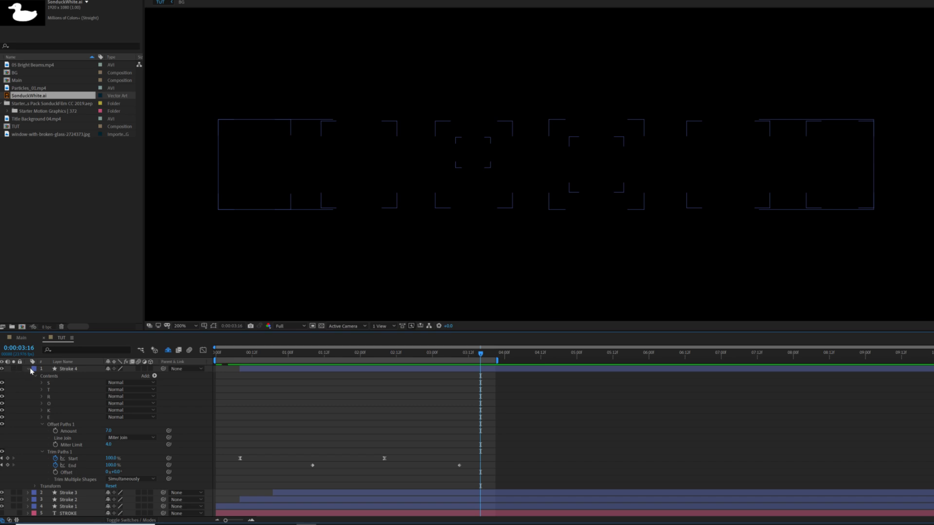
pyautogui.click(31, 371)
pyautogui.click(429, 353)
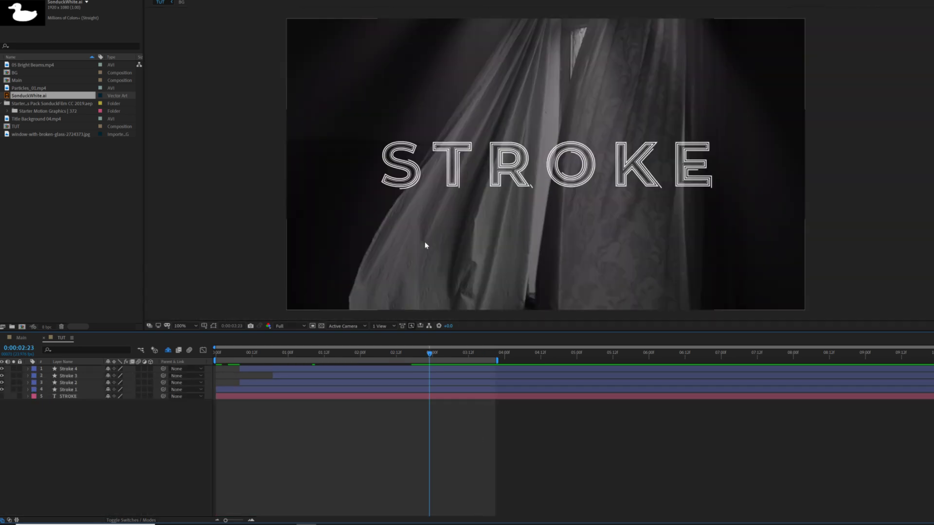
pyautogui.press('.')
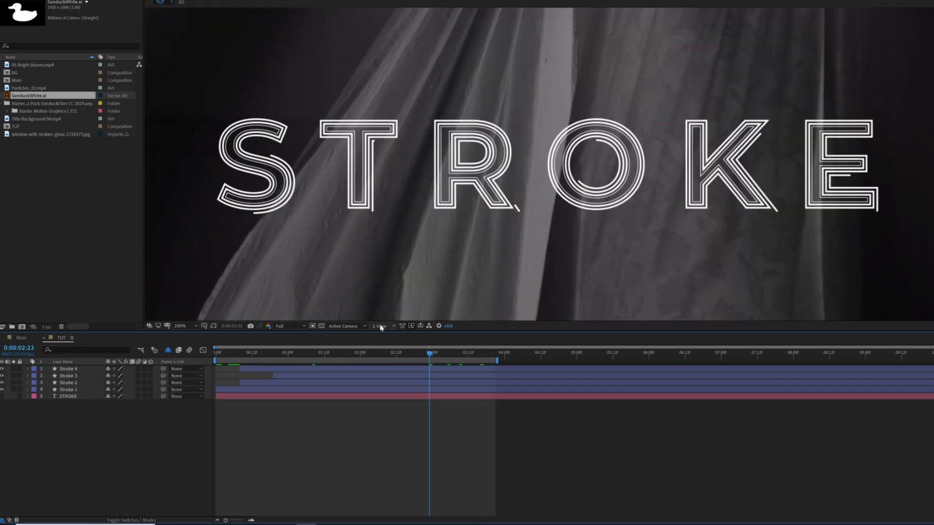
# Step: Glance at the Main composition, then scrub TUT to about 0:00:02:18
pyautogui.click(28, 340)
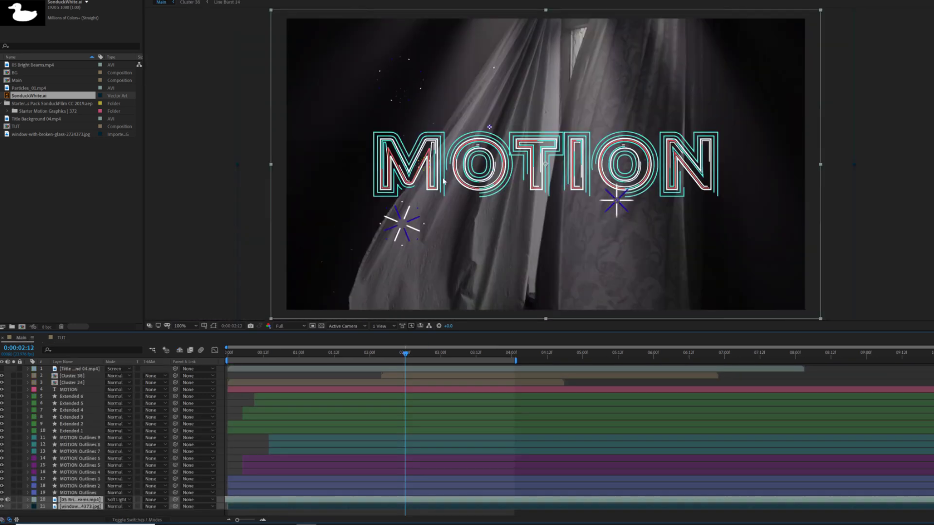
pyautogui.click(57, 338)
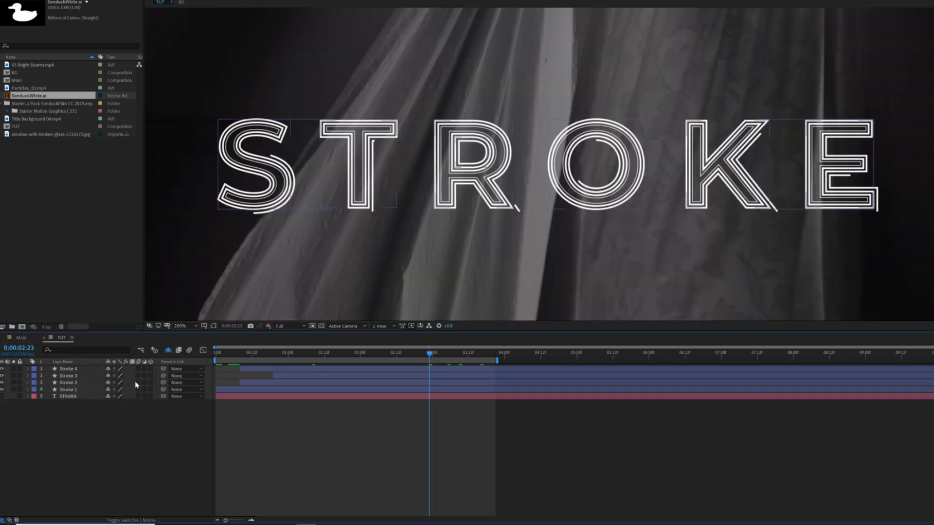
pyautogui.moveTo(360, 354); pyautogui.dragTo(432, 355)
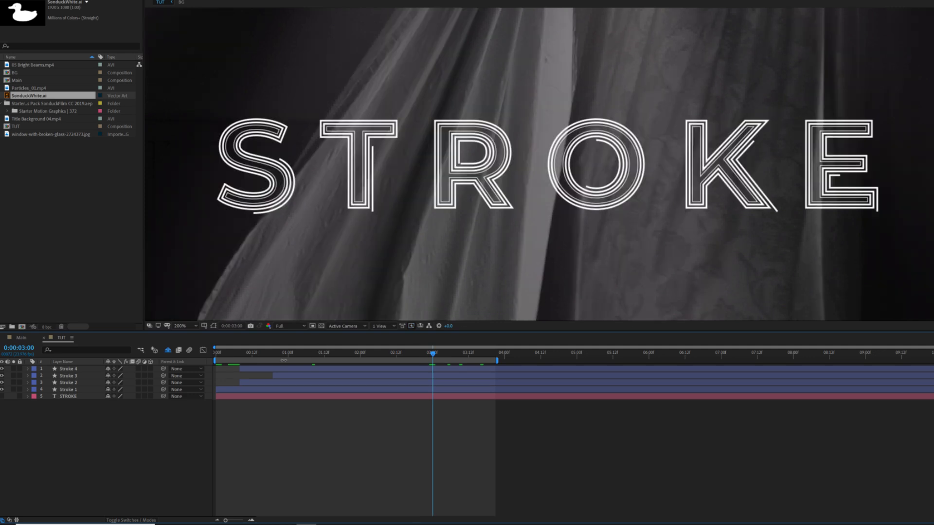
# Step: Duplicate Stroke 1–4 to the top, label the copies Purple, and start them later
pyautogui.click(69, 390)
pyautogui.keyDown('shift'); pyautogui.click(71, 371); pyautogui.keyUp('shift')
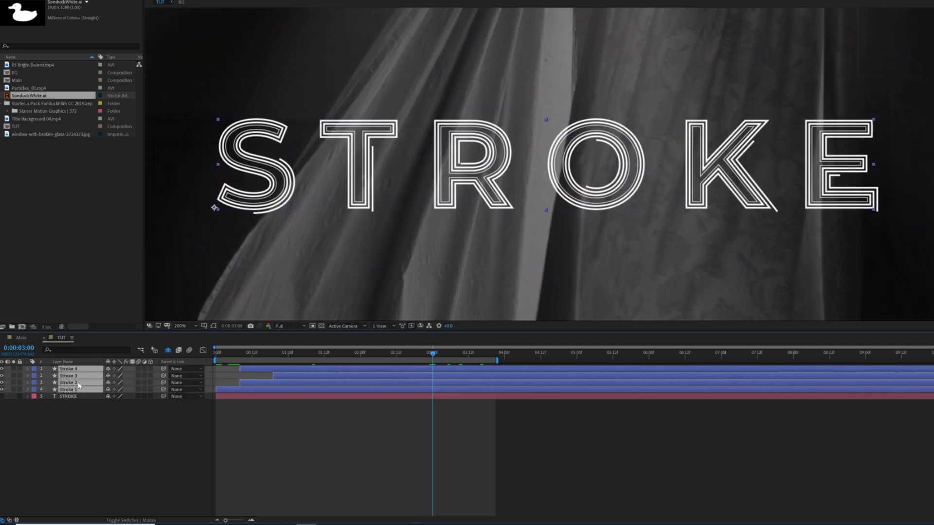
pyautogui.hotkey('ctrl', 'd')
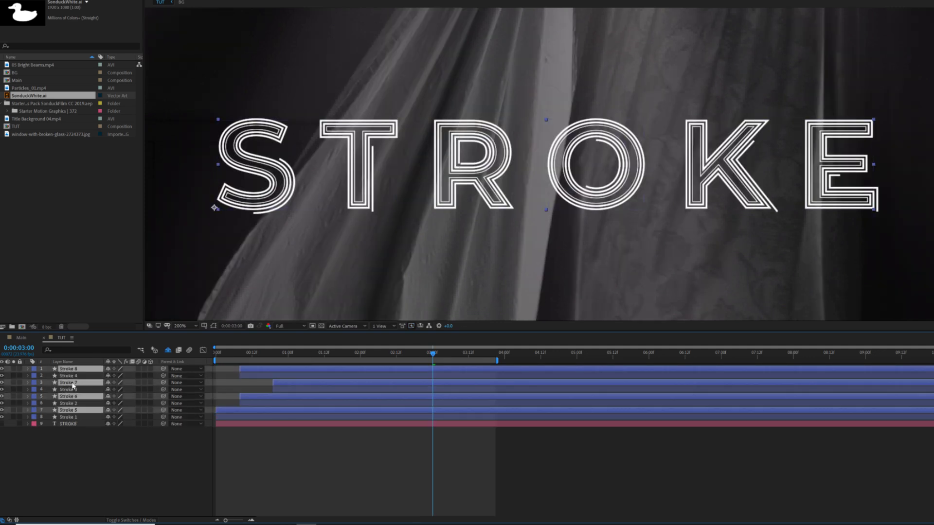
pyautogui.moveTo(71, 385); pyautogui.dragTo(70, 377)
pyautogui.click(37, 372)
pyautogui.click(55, 317)
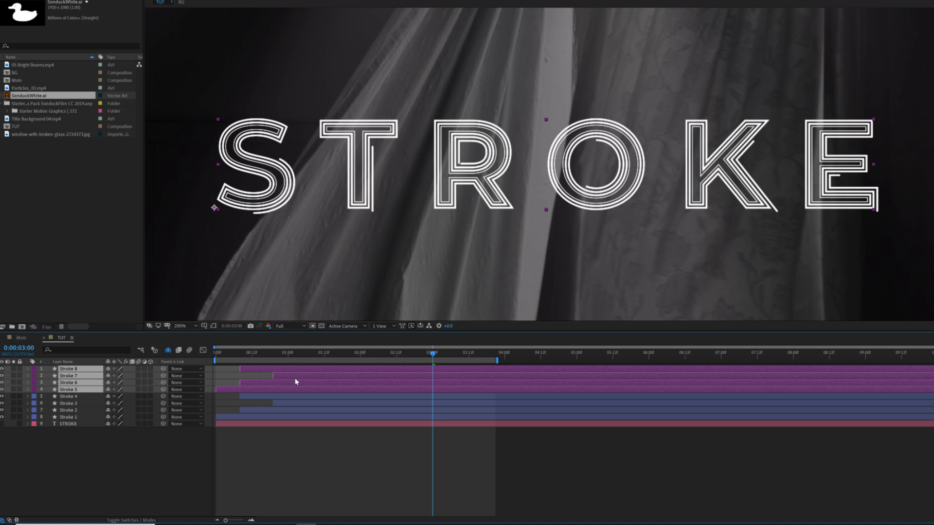
pyautogui.moveTo(296, 382); pyautogui.dragTo(320, 380)
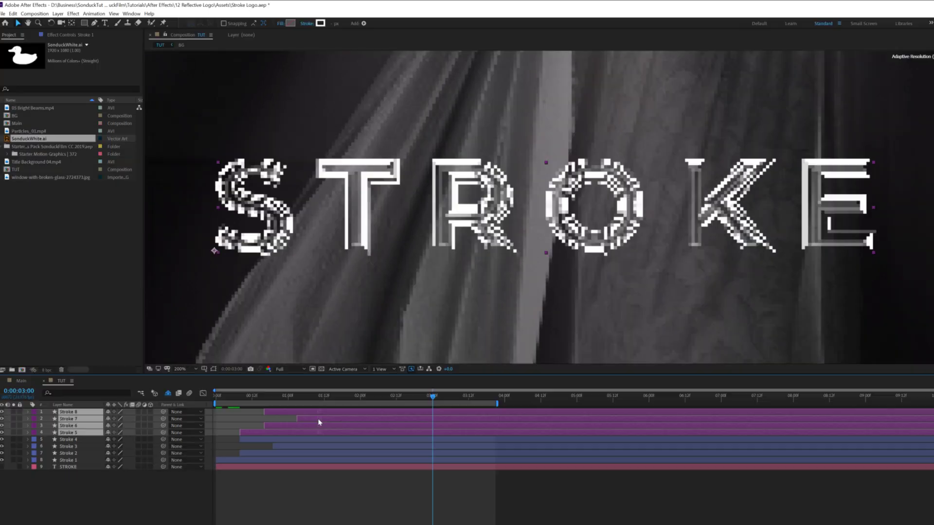
# Step: Change the stroke colour of the duplicated Stroke 5–8 outlines to gold
pyautogui.moveTo(319, 422); pyautogui.dragTo(320, 422)
pyautogui.click(320, 23)
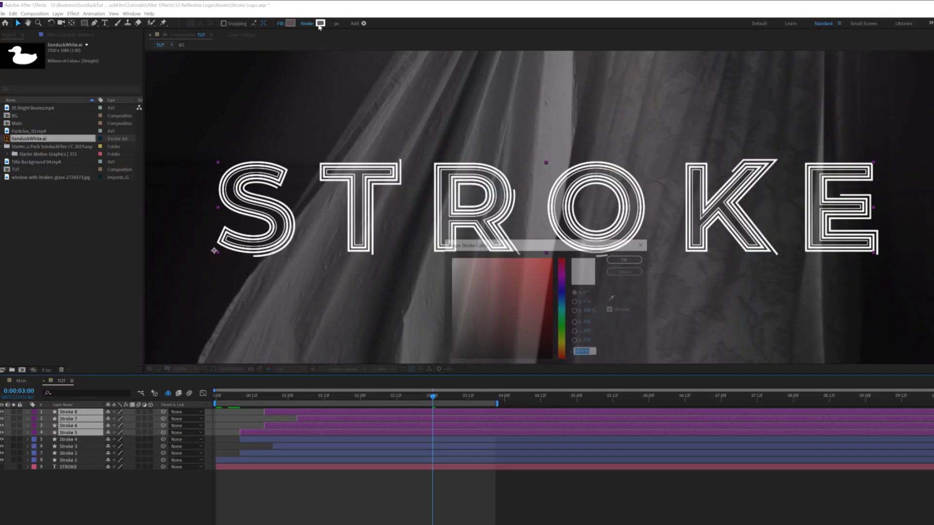
pyautogui.moveTo(563, 331); pyautogui.dragTo(563, 346)
pyautogui.click(511, 280)
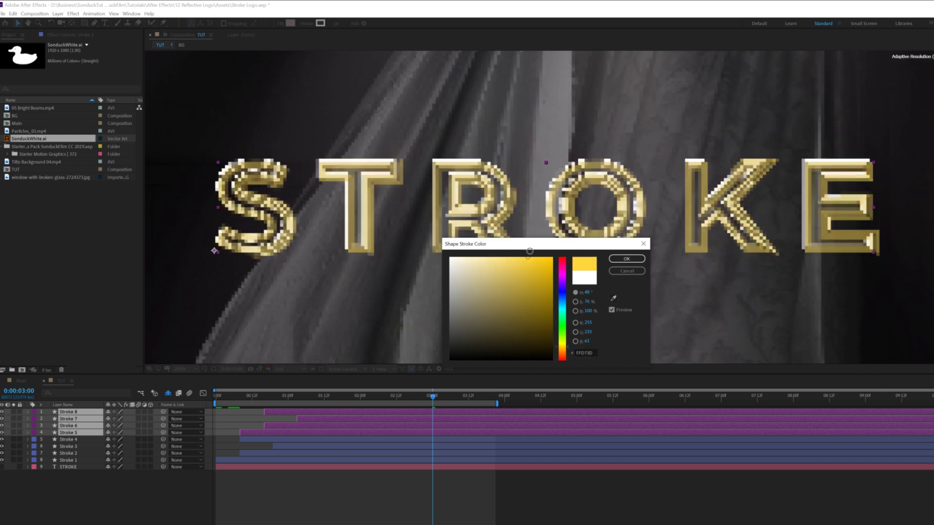
pyautogui.click(627, 258)
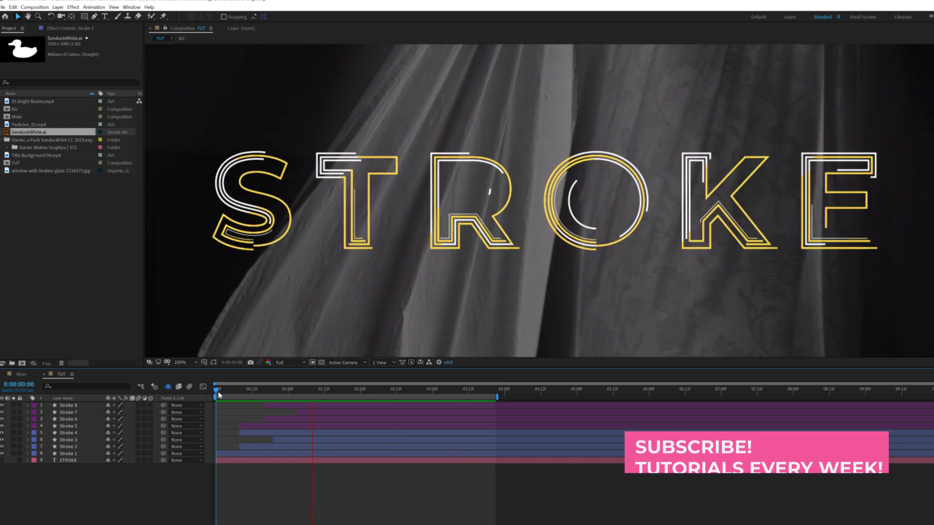
# Step: Duplicate the yellow Stroke 5–8 layers, move the copies to the top, and start them later
pyautogui.press('space')
pyautogui.click(74, 429)
pyautogui.keyDown('shift'); pyautogui.click(72, 408); pyautogui.keyUp('shift')
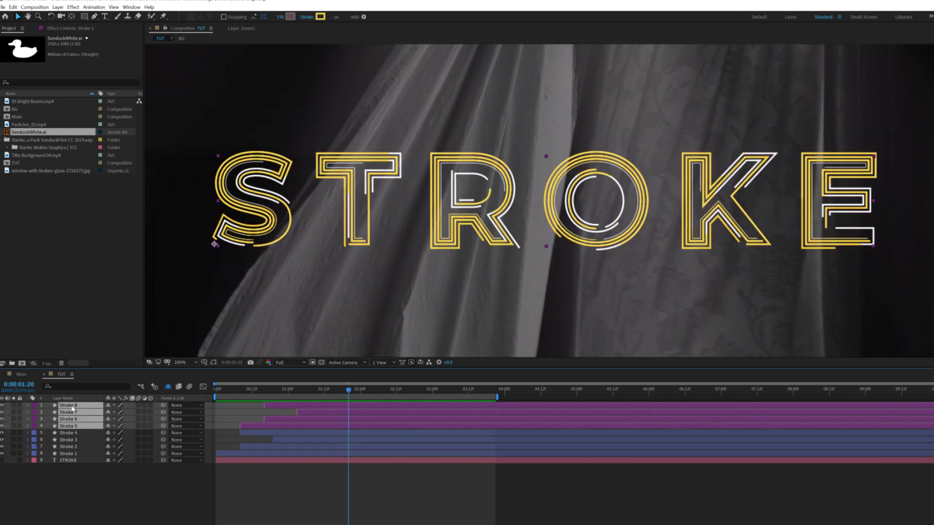
pyautogui.hotkey('ctrl', 'd')
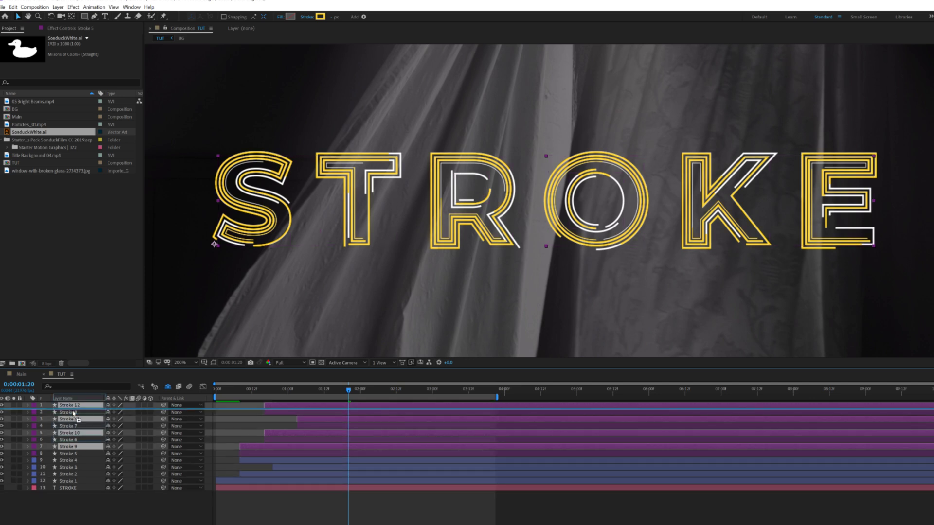
pyautogui.hotkey('ctrl', 'shift', ']')
pyautogui.moveTo(314, 419); pyautogui.dragTo(343, 421)
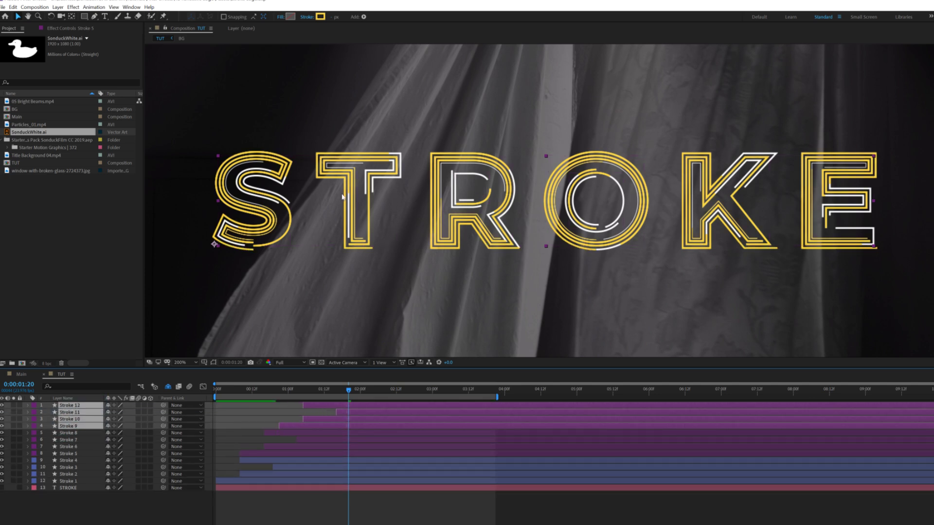
# Step: Set the new copies' stroke colour to white and replay the animation from the start
pyautogui.click(320, 17)
pyautogui.click(450, 251)
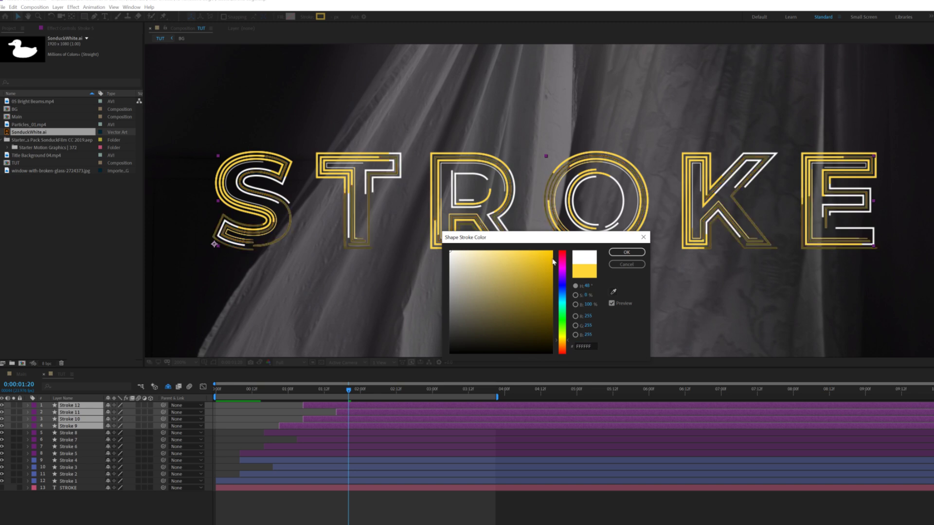
pyautogui.click(626, 252)
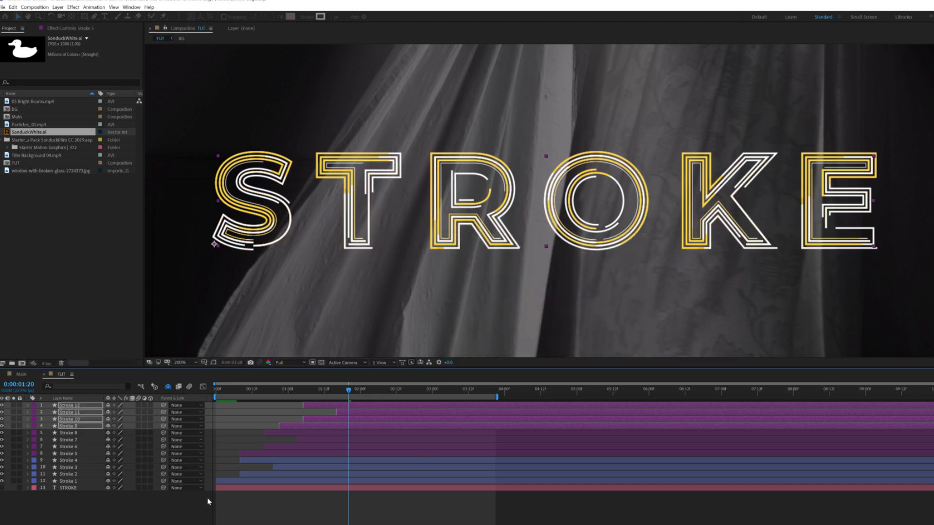
pyautogui.click(236, 468)
pyautogui.click(220, 392)
pyautogui.press('space')
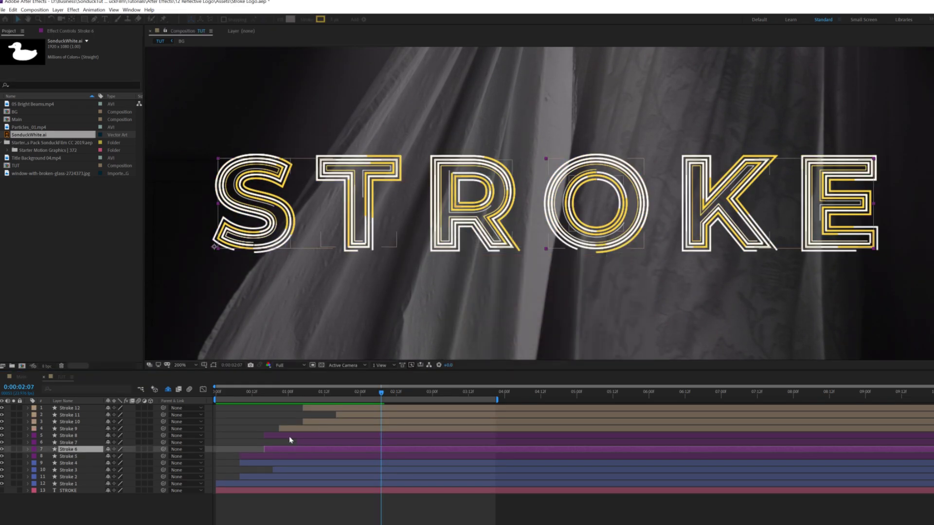
# Step: Recolour the selected Stroke layer to blue (389DFF) and preview the white, yellow and blue outlines
pyautogui.click(304, 2)
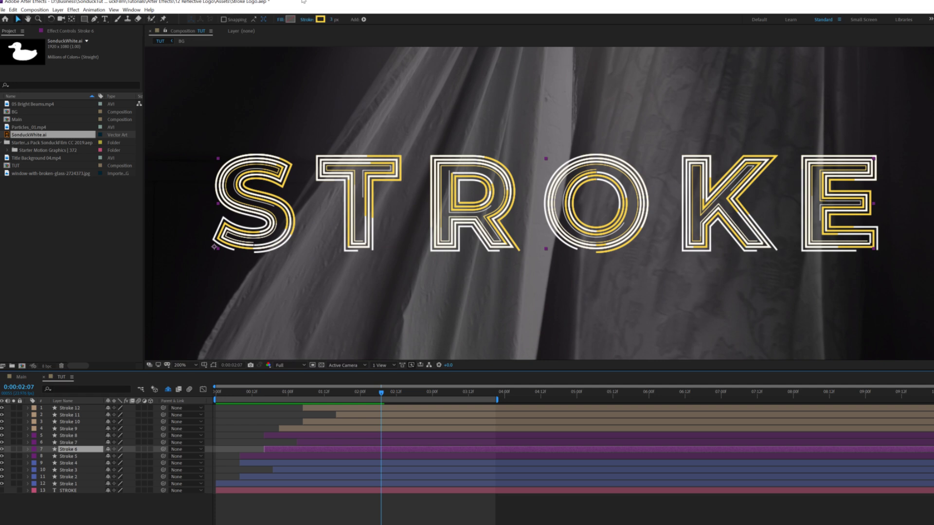
pyautogui.click(321, 19)
pyautogui.moveTo(567, 321); pyautogui.dragTo(564, 300)
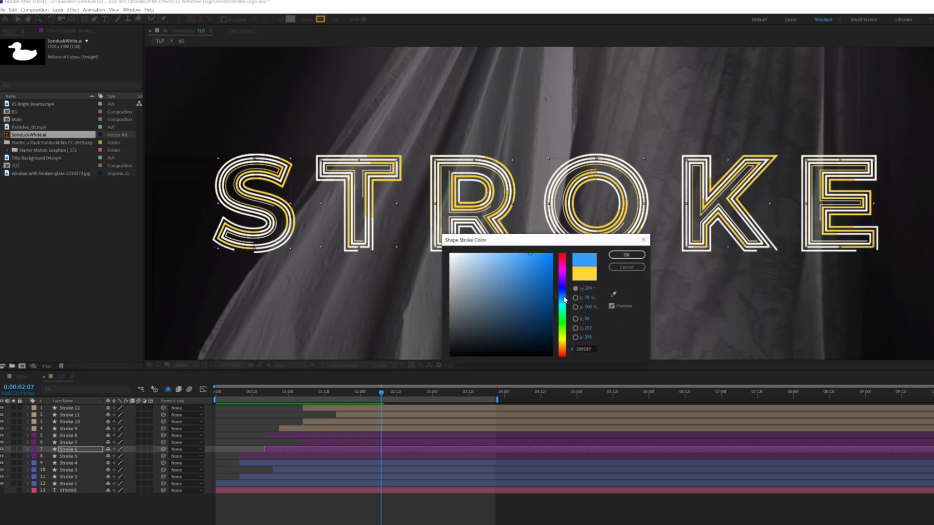
pyautogui.click(623, 256)
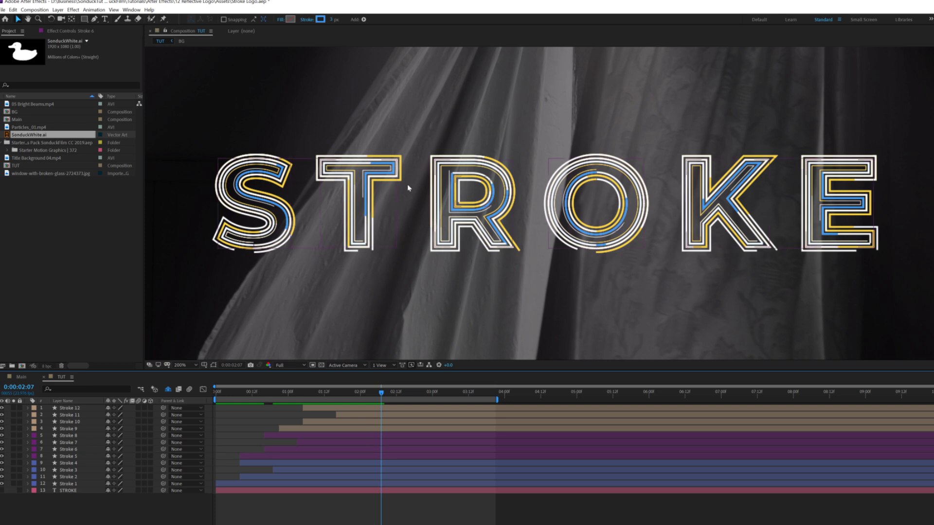
pyautogui.click(69, 464)
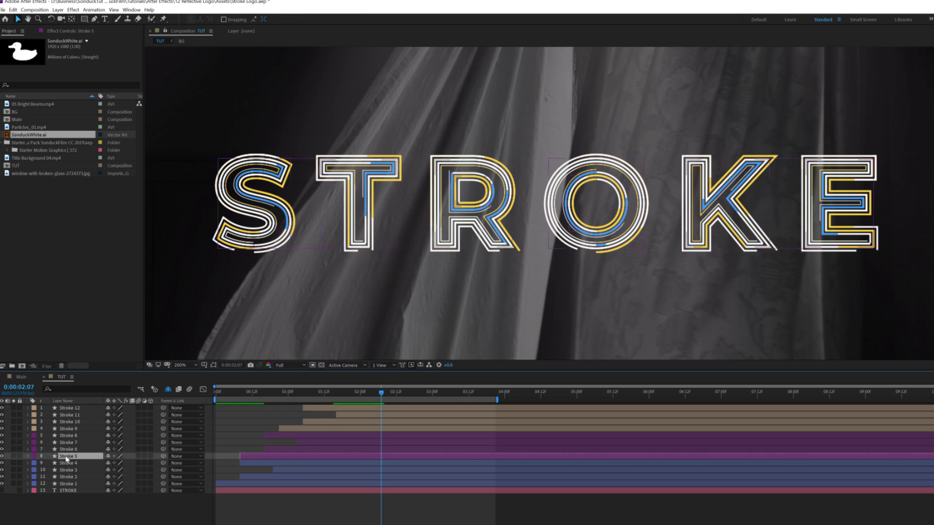
pyautogui.press('space')
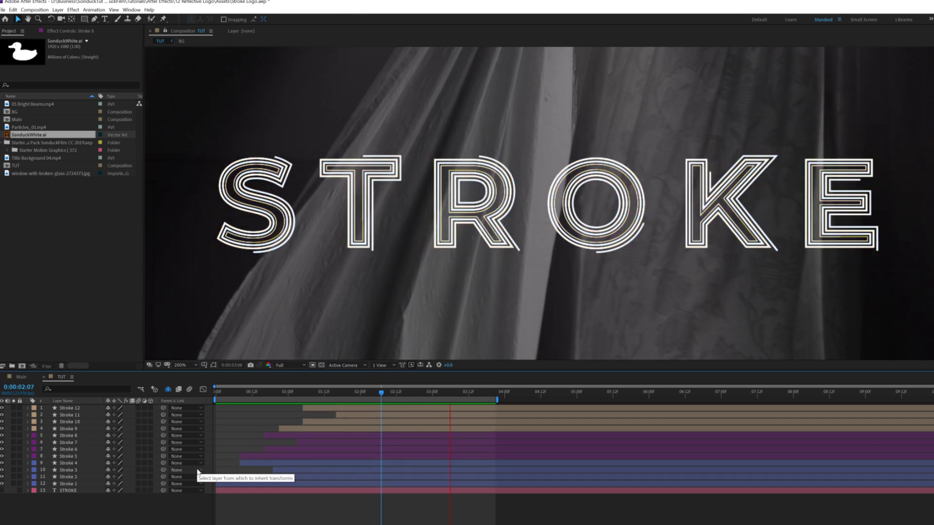
pyautogui.press(',')
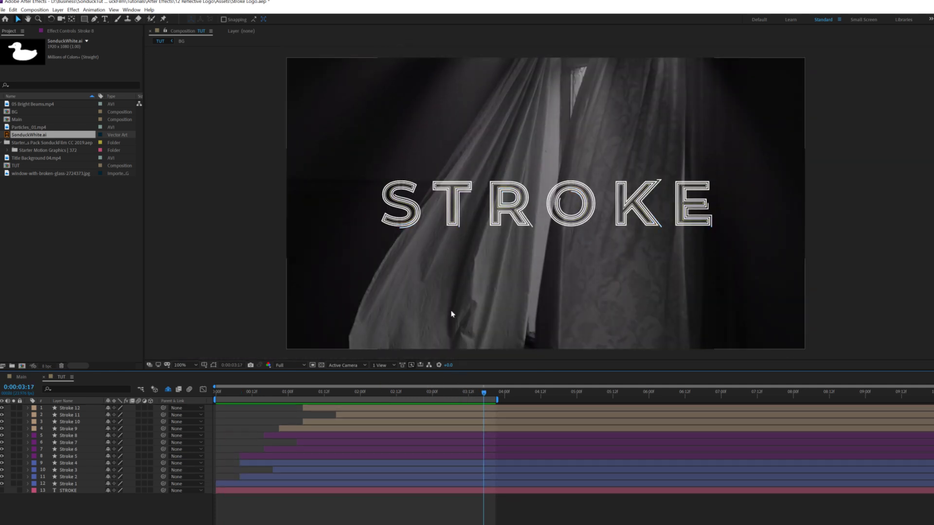
# Step: Make the solid STROKE text layer visible and move it above all stroke layers
pyautogui.click(75, 491)
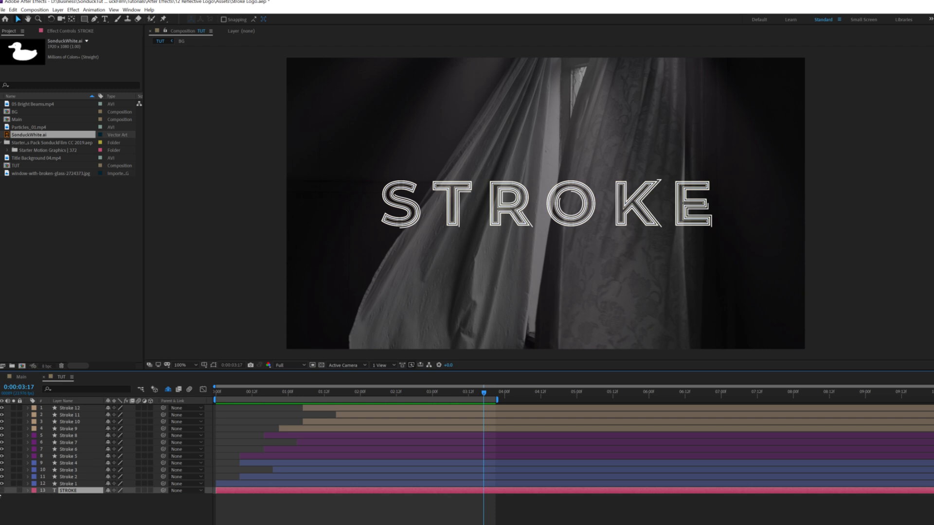
pyautogui.click(1, 494)
pyautogui.click(2, 492)
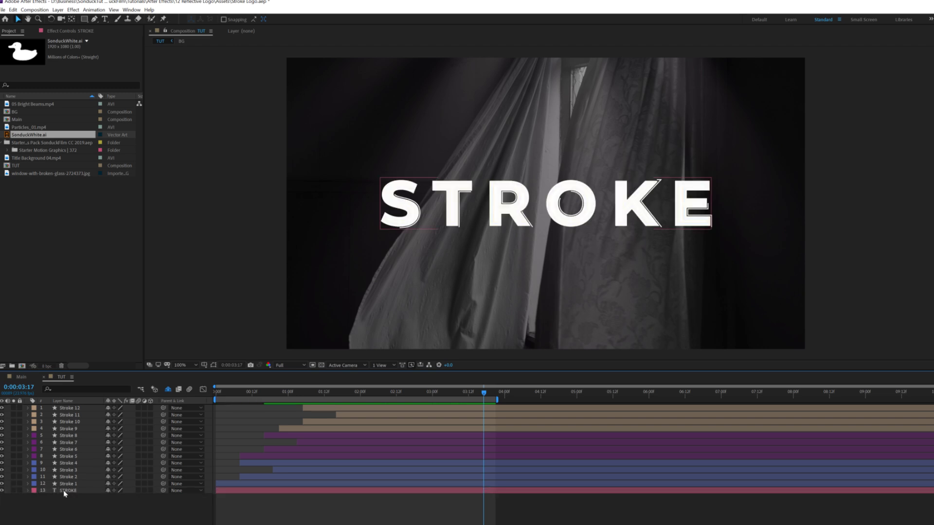
pyautogui.click(61, 492)
pyautogui.moveTo(61, 493); pyautogui.dragTo(61, 406)
# Step: Keyframe the STROKE text's opacity around 0:00:03:04 so it fades in, then preview
pyautogui.press('.')
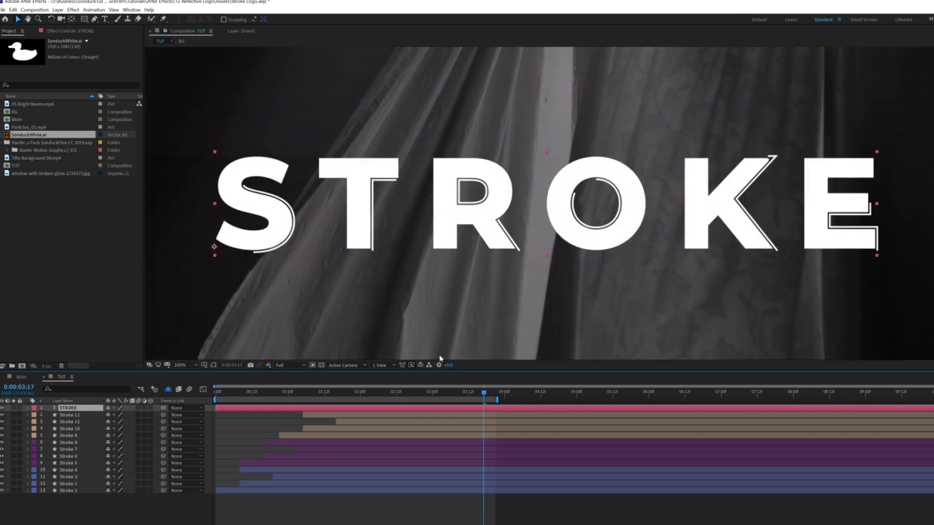
pyautogui.moveTo(484, 393); pyautogui.dragTo(447, 397)
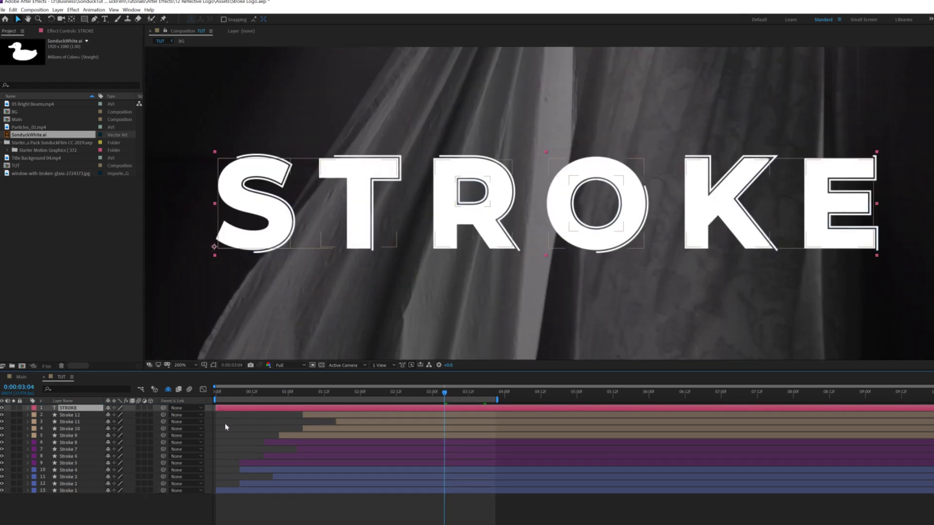
pyautogui.press('t')
pyautogui.click(48, 415)
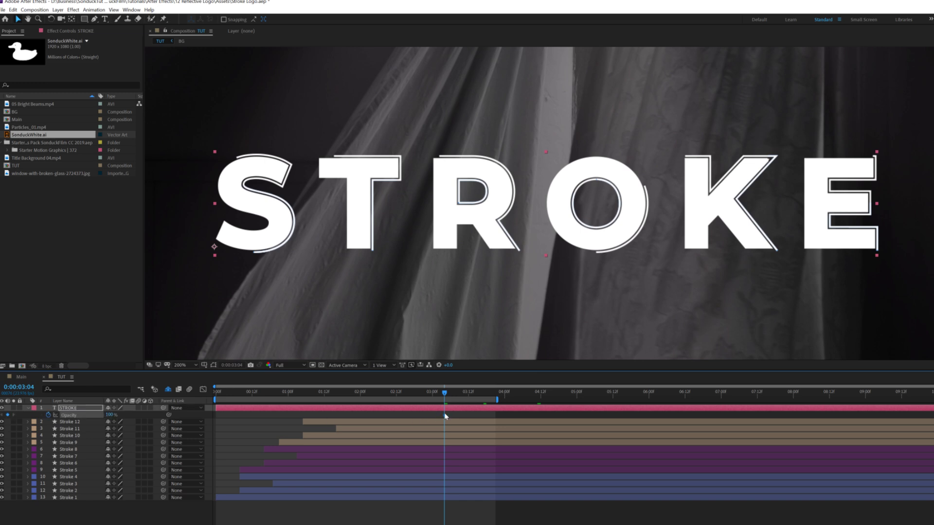
pyautogui.moveTo(496, 416); pyautogui.dragTo(510, 416)
pyautogui.press('space')
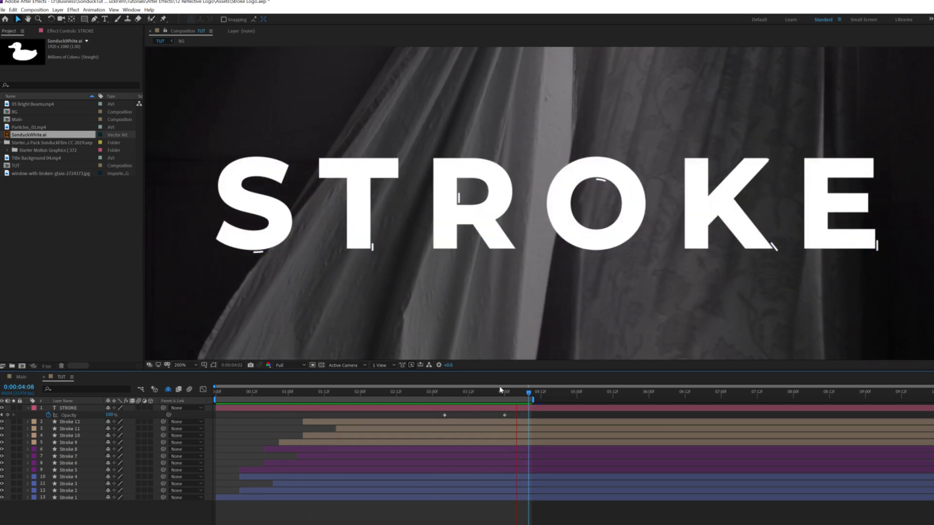
pyautogui.moveTo(496, 393); pyautogui.dragTo(334, 398)
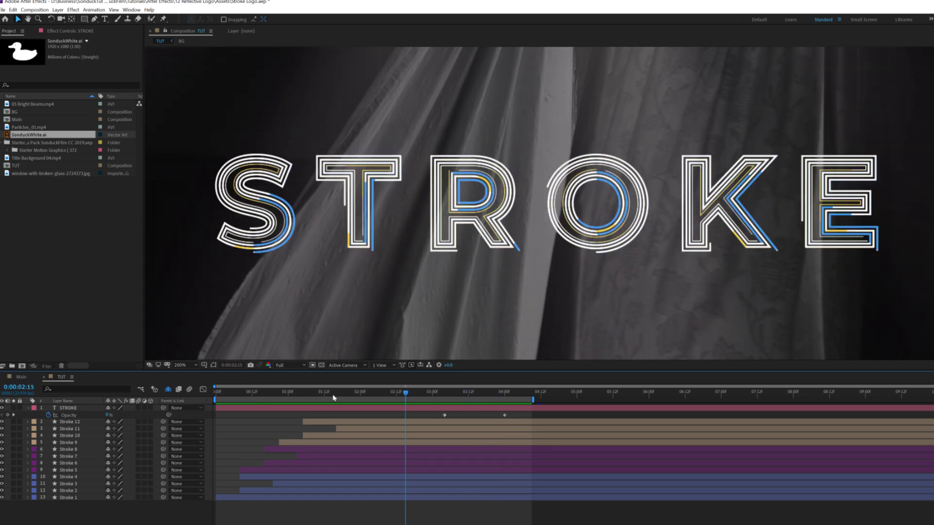
pyautogui.press(',')
pyautogui.press('space')
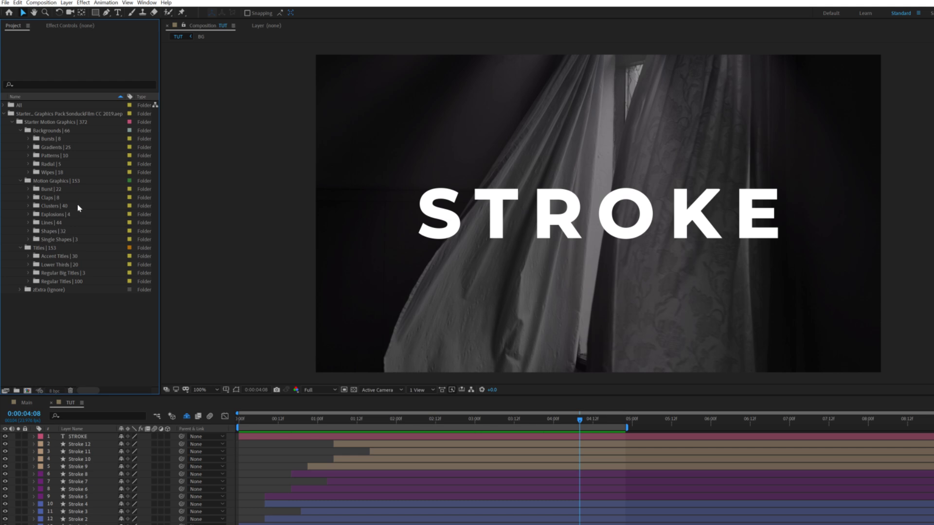
# Step: Expand the Clusters folder in the Starter Motion Graphics project folders
pyautogui.click(28, 206)
pyautogui.scroll(-10, 68, 219)
# Step: Open Cluster 40, add it to the TUT composition, and preview from the start
pyautogui.doubleClick(60, 298)
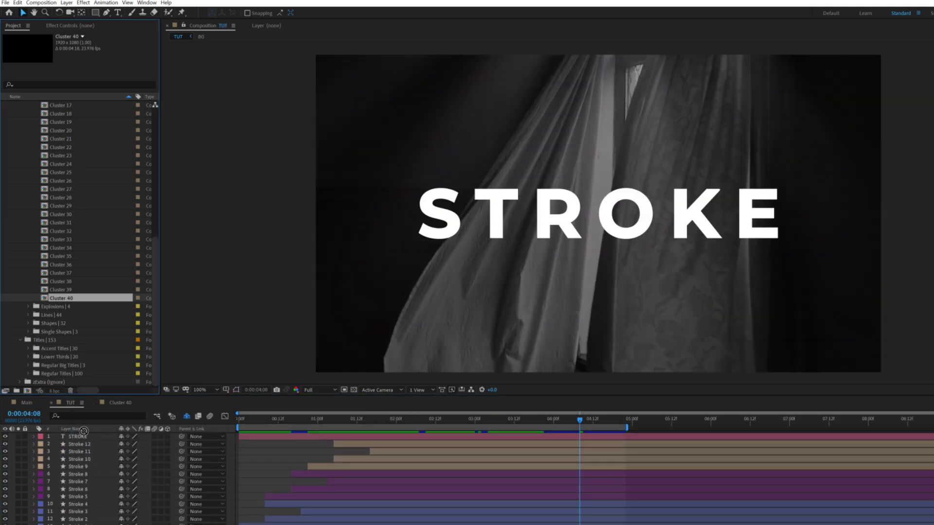
pyautogui.hotkey('ctrl', '/')
pyautogui.press('Home')
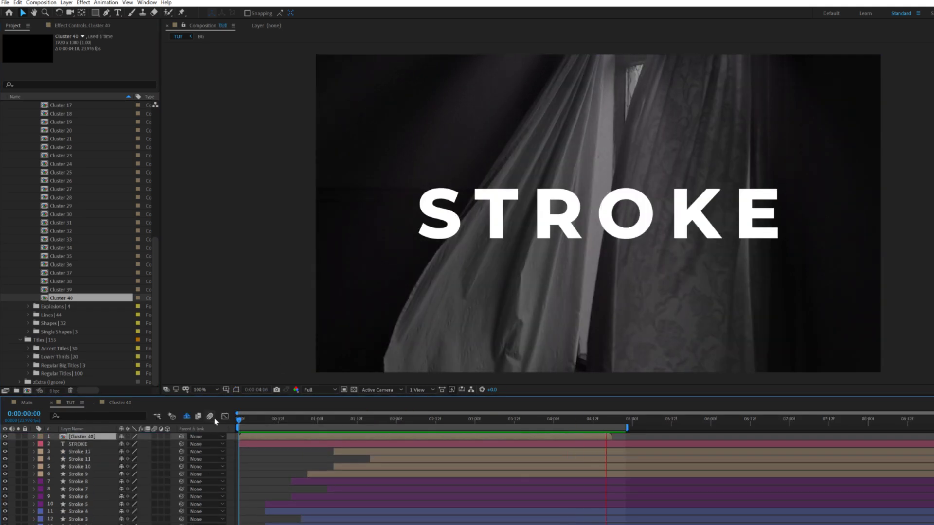
pyautogui.press('space')
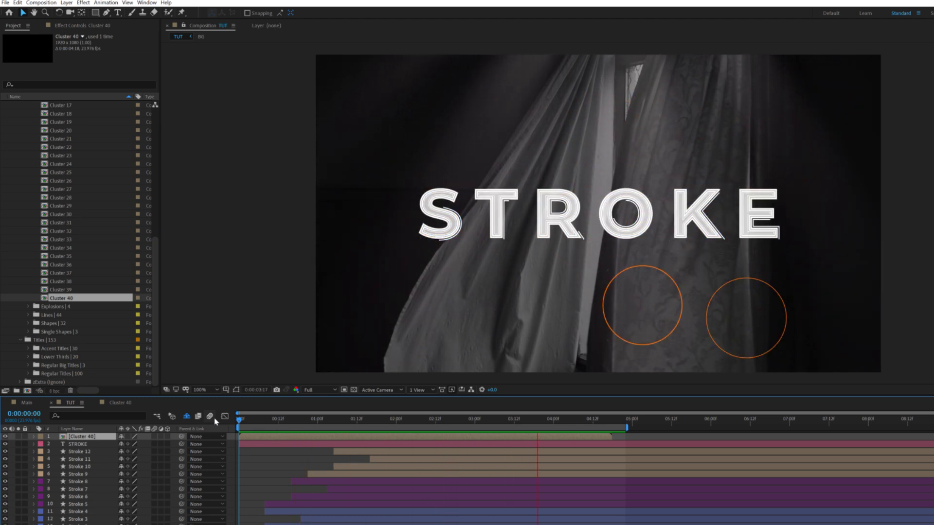
pyautogui.press('space')
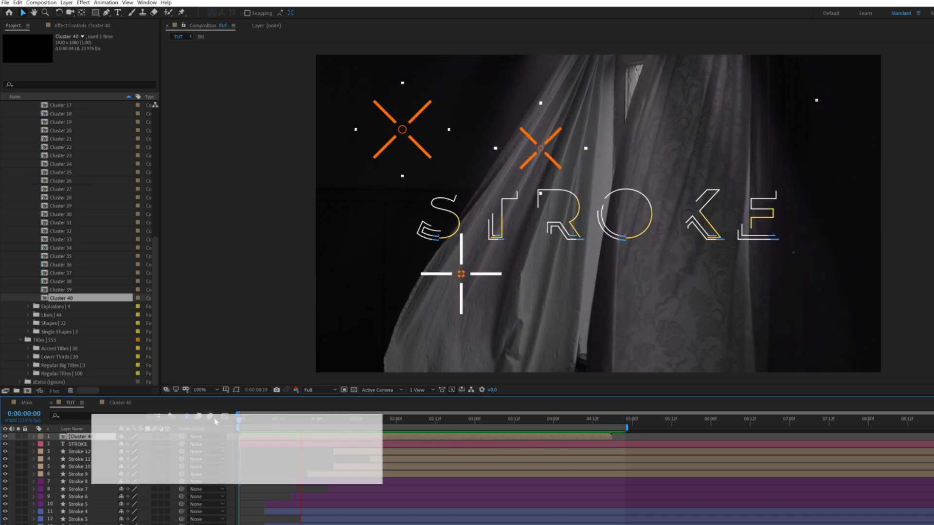
pyautogui.scroll(10, 75, 311)
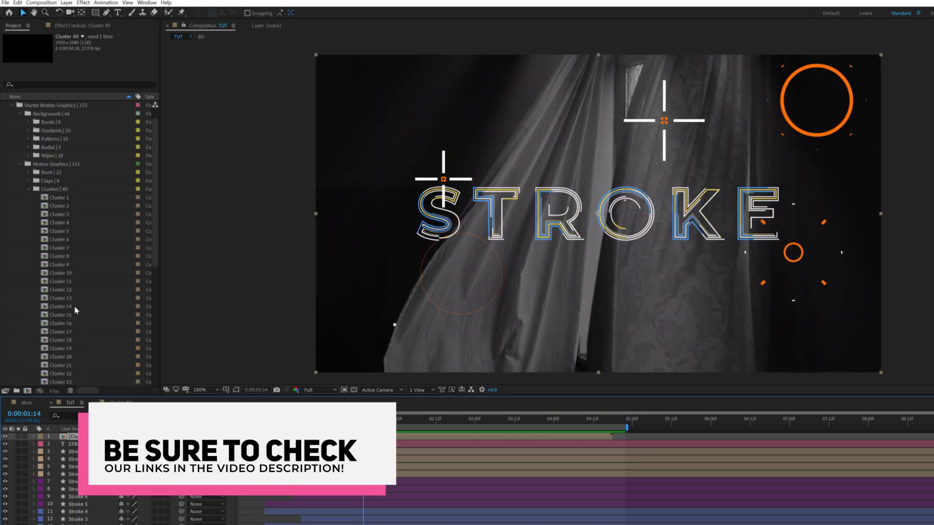